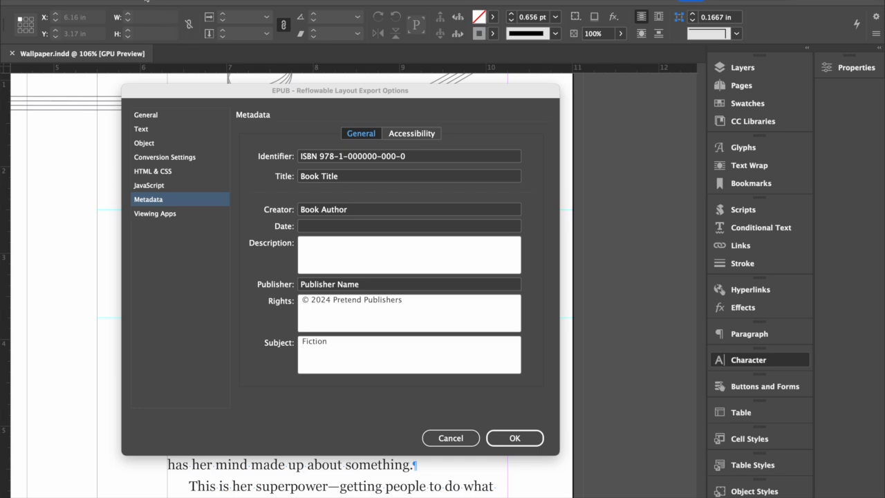
- Cancel the EPUB export options and view the InDesign version information
{"action": "left_click", "coordinate": [450, 434]}
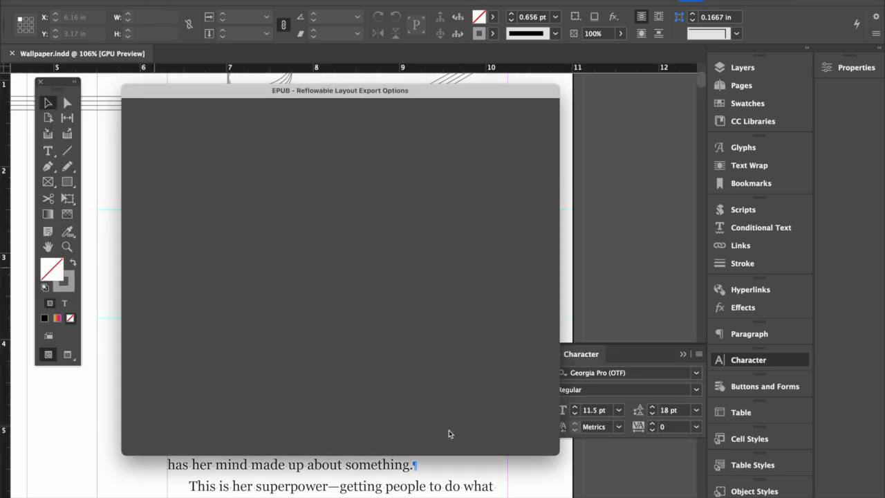
{"action": "left_click", "coordinate": [55, 2]}
{"action": "left_click", "coordinate": [59, 1]}
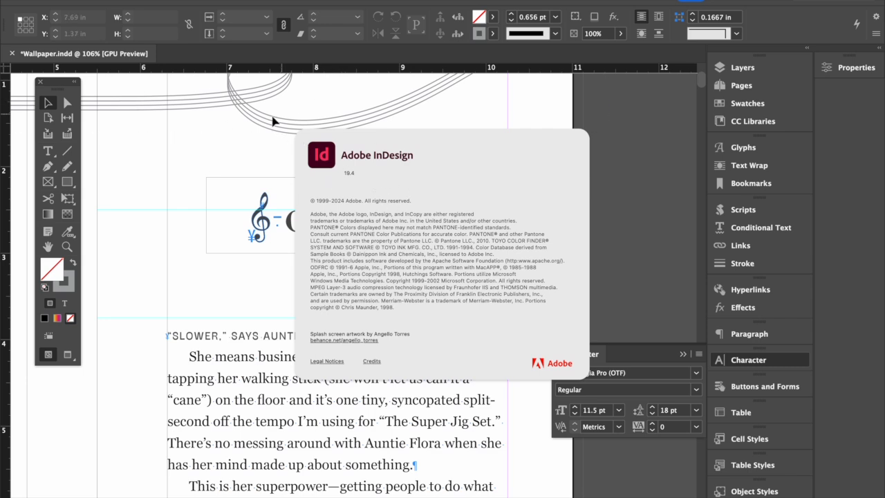
{"action": "left_click", "coordinate": [454, 201]}
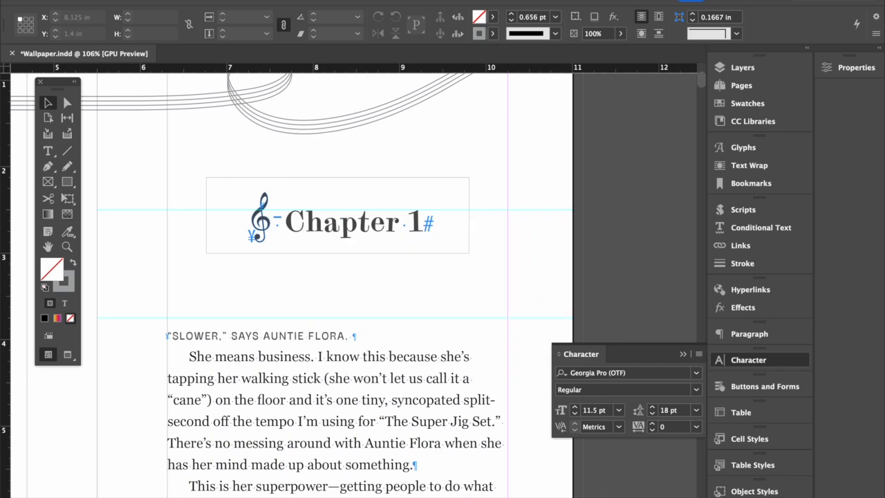
- Start a reflowable EPUB export named tmp to the Desktop, replacing the existing file
{"action": "key", "text": "super+e"}
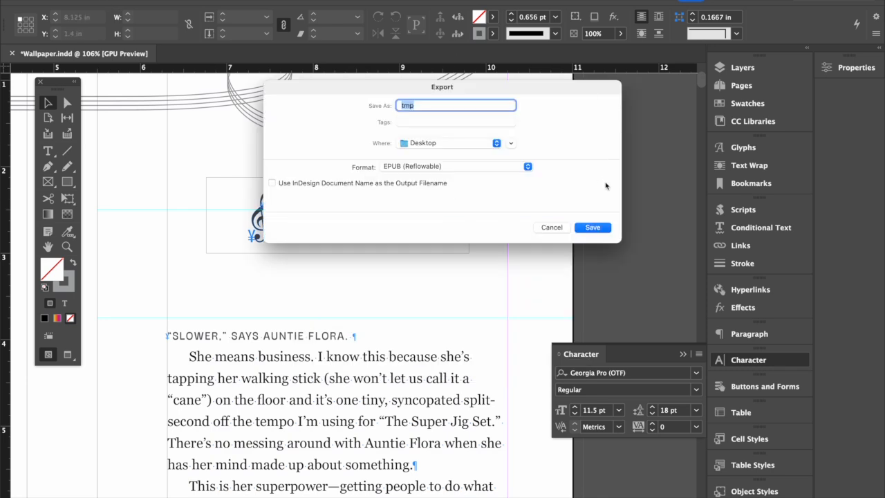
{"action": "left_click", "coordinate": [594, 230]}
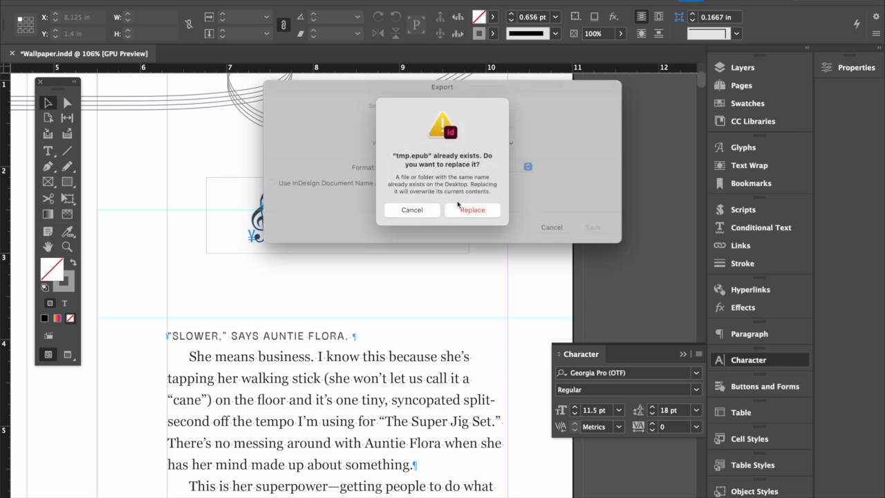
{"action": "left_click", "coordinate": [463, 214]}
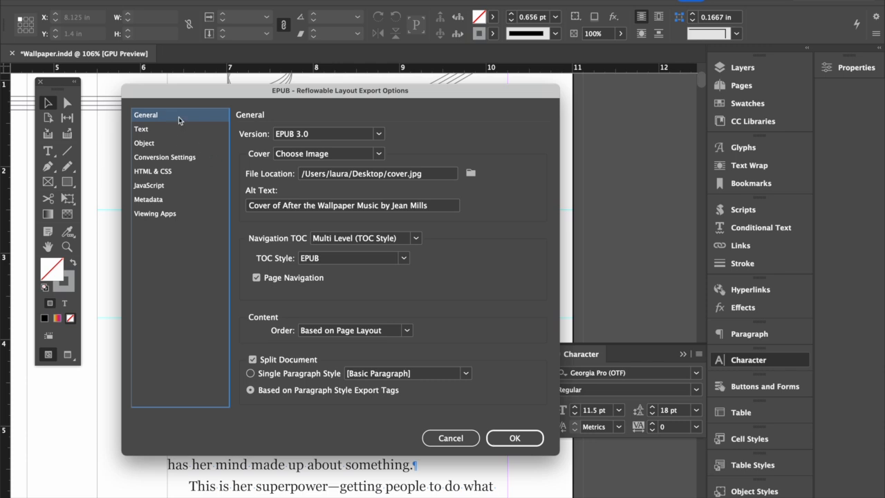
- Bring up the accessibility metadata and credentials settings in the EPUB export options
{"action": "left_click", "coordinate": [164, 129]}
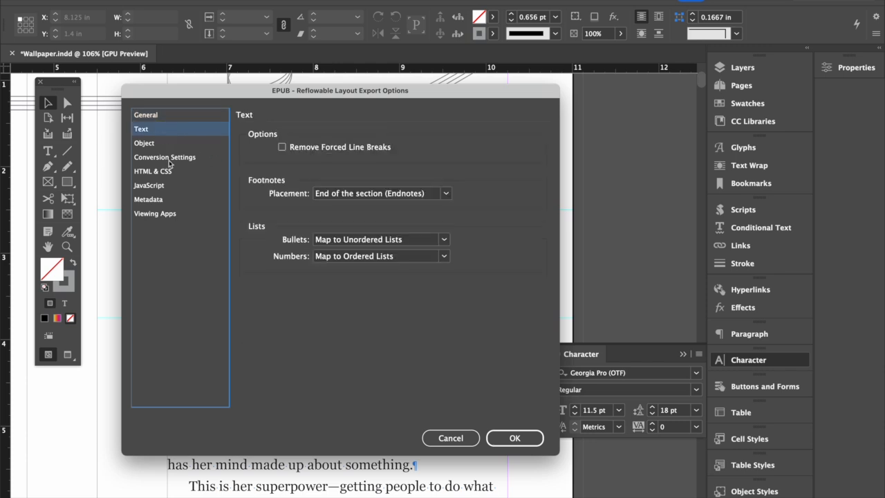
{"action": "left_click", "coordinate": [163, 199]}
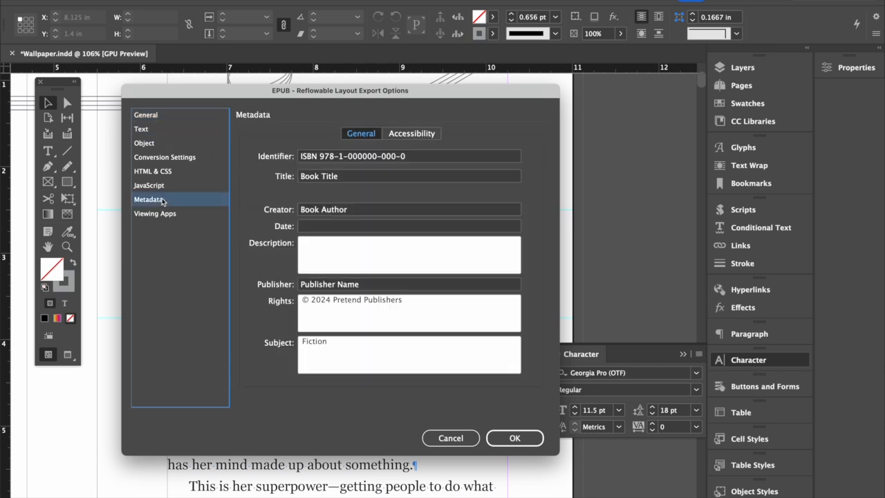
{"action": "left_click", "coordinate": [413, 135]}
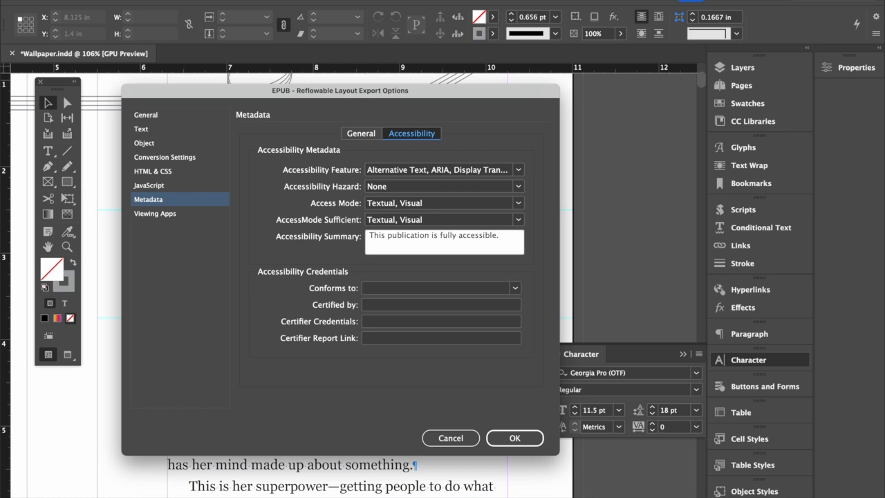
{"action": "key", "text": "super+Tab"}
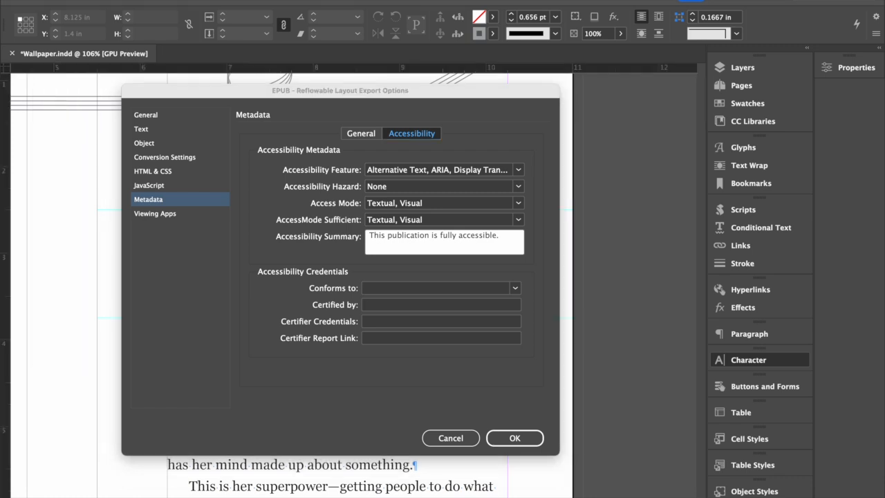
{"action": "left_click", "coordinate": [215, 112]}
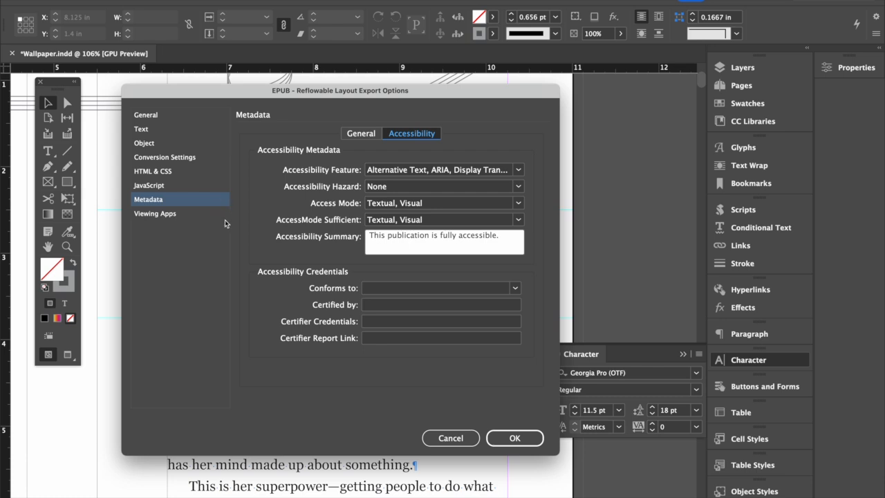
- Add Reading Order to the publication's accessibility features
{"action": "left_click", "coordinate": [518, 170]}
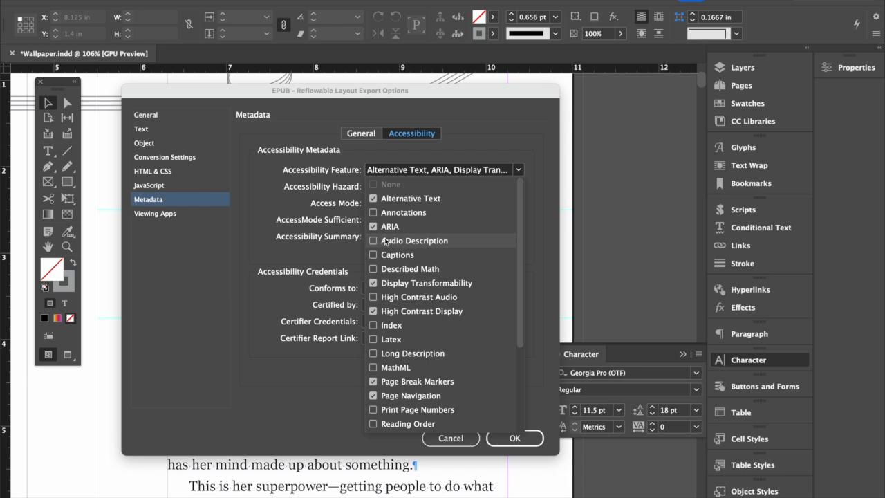
{"action": "left_click", "coordinate": [374, 284]}
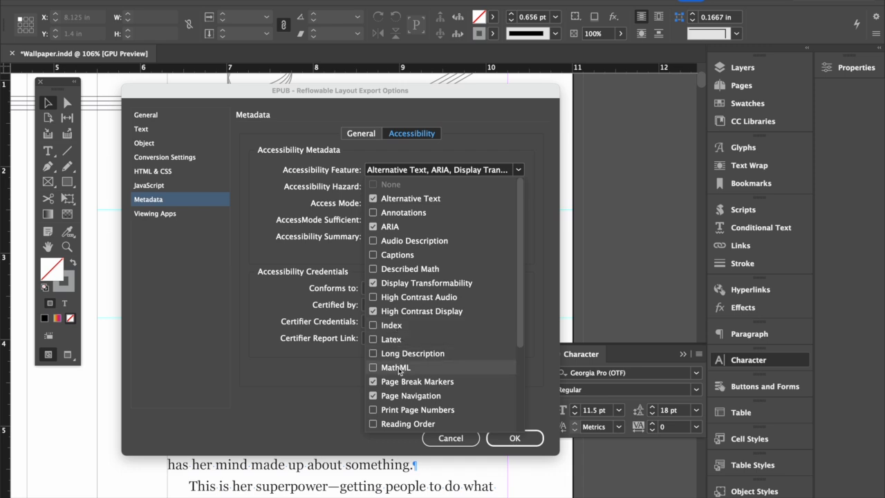
{"action": "scroll", "coordinate": [399, 359], "scroll_direction": "down", "scroll_amount": 4}
{"action": "scroll", "coordinate": [400, 360], "scroll_direction": "down", "scroll_amount": 2}
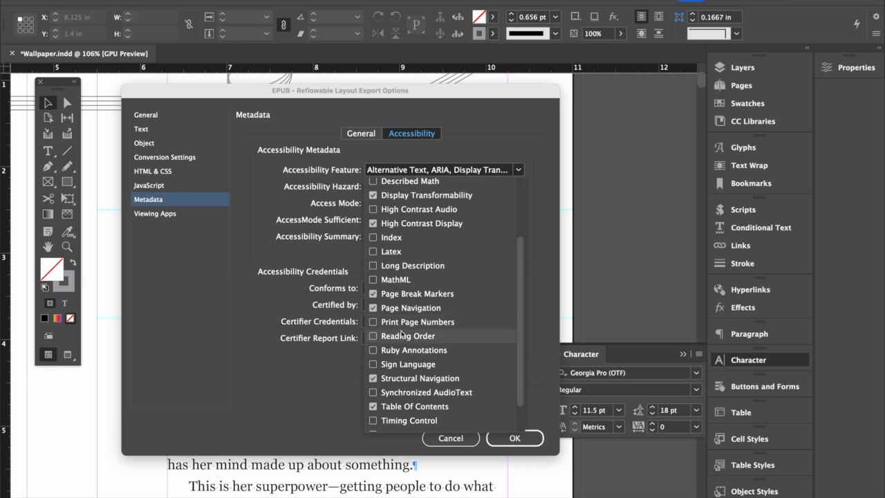
{"action": "left_click", "coordinate": [373, 336]}
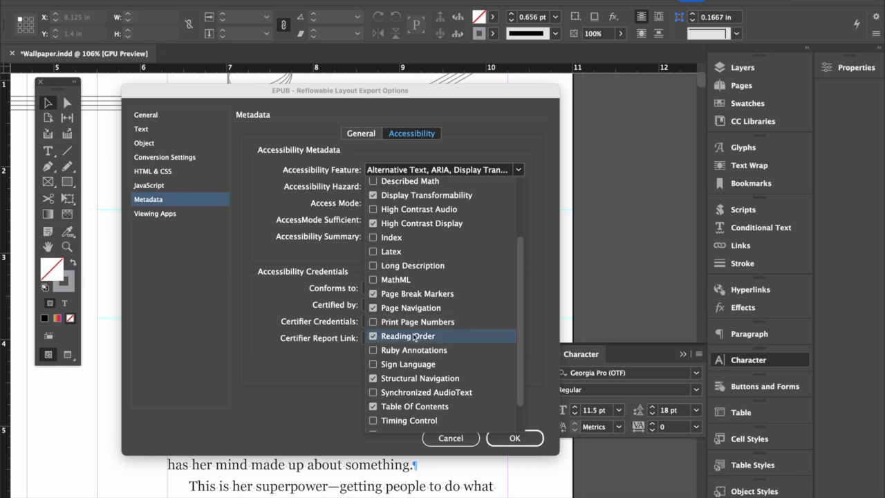
{"action": "scroll", "coordinate": [414, 336], "scroll_direction": "down", "scroll_amount": 3}
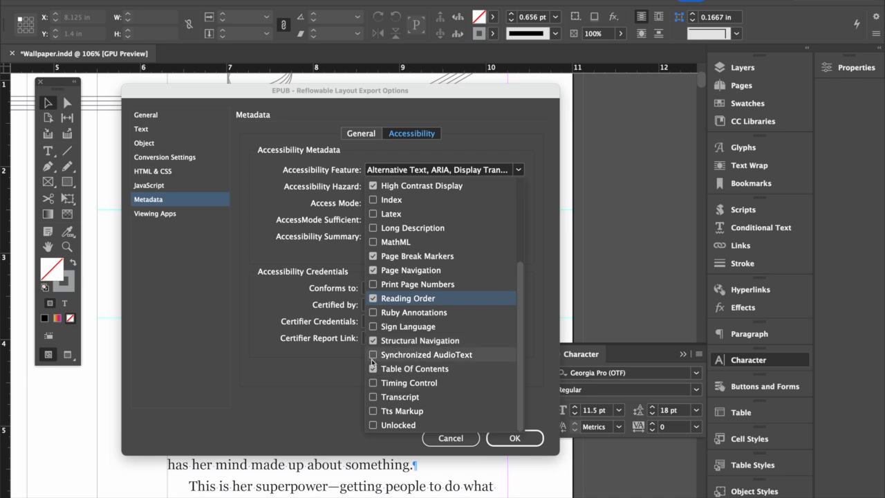
{"action": "left_click", "coordinate": [496, 112]}
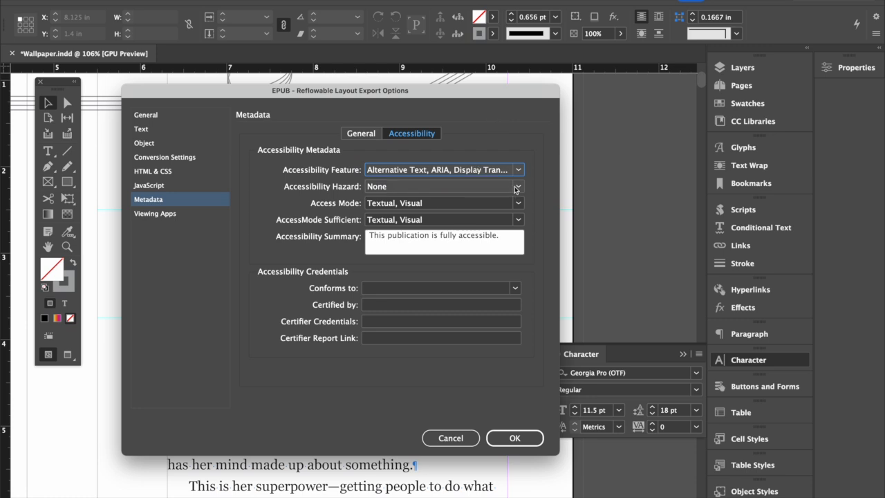
- Examine the choices for Accessibility Hazard, Access Mode and AccessMode Sufficient, and review the accessibility summary text
{"action": "left_click", "coordinate": [519, 186]}
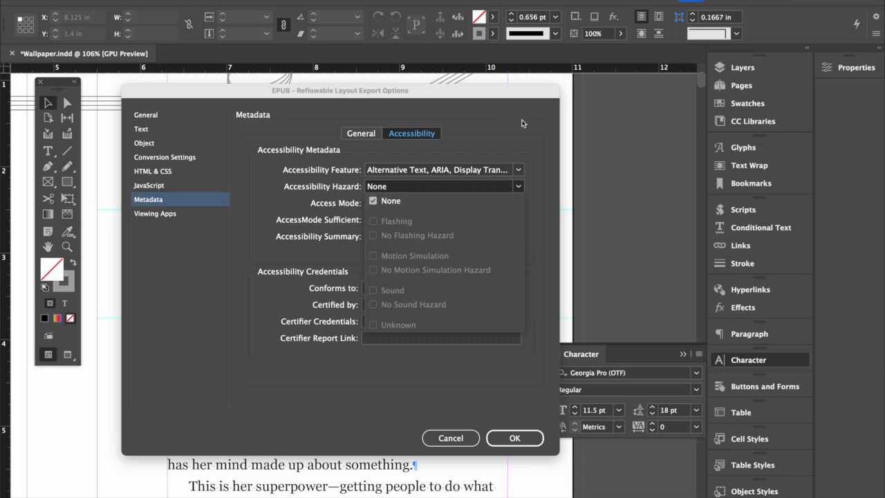
{"action": "left_click", "coordinate": [444, 186]}
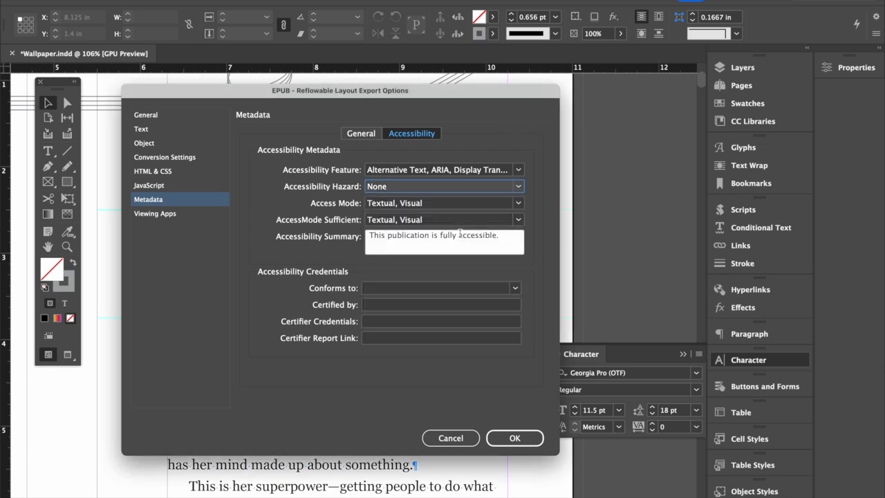
{"action": "left_click", "coordinate": [442, 202]}
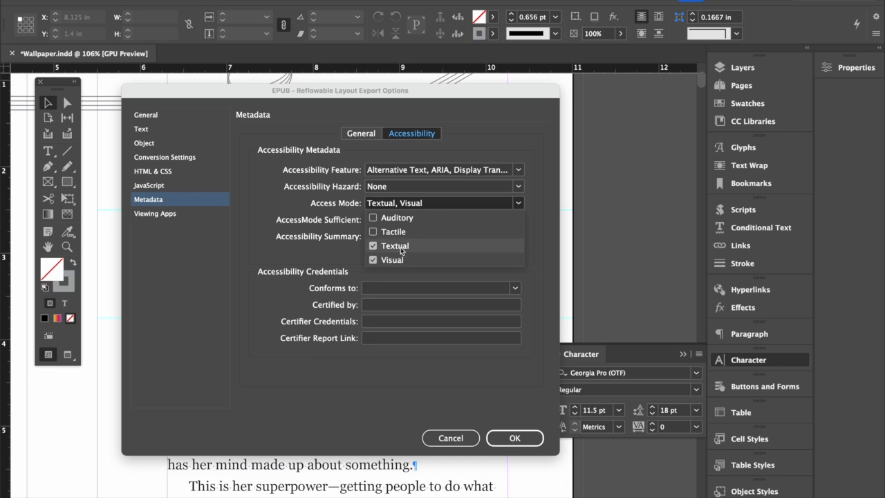
{"action": "left_click", "coordinate": [313, 262]}
{"action": "left_click", "coordinate": [394, 219]}
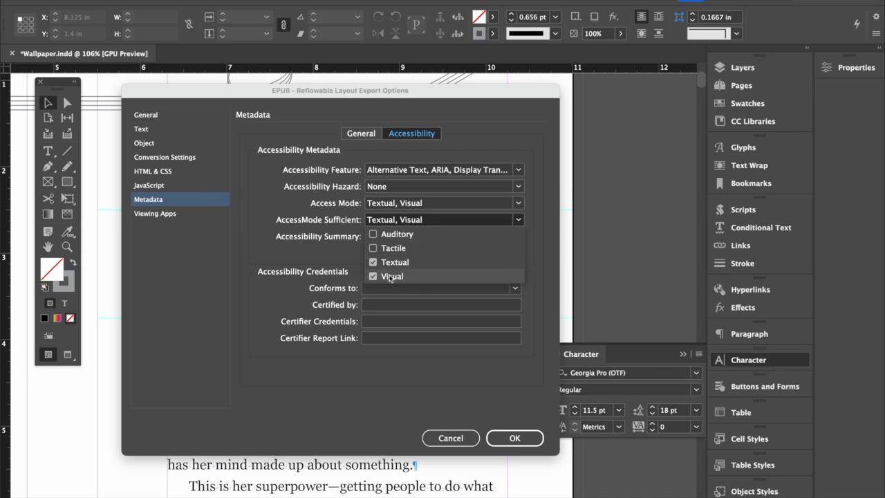
{"action": "left_click", "coordinate": [306, 252]}
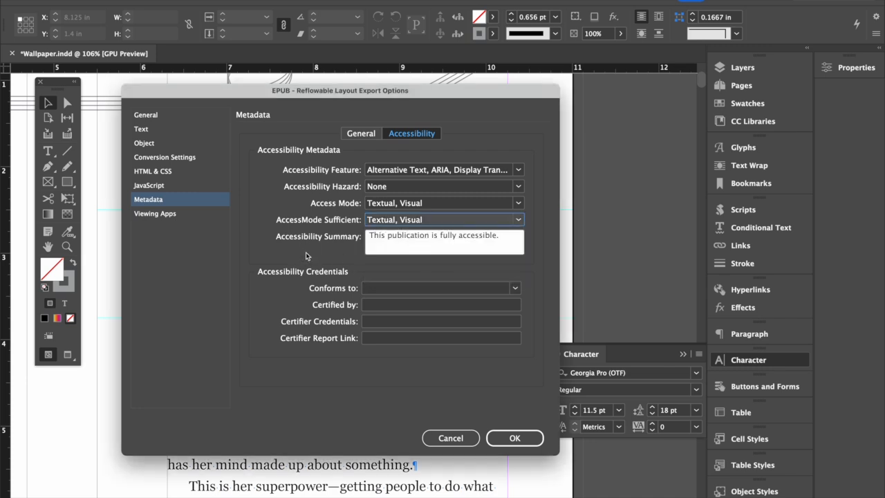
{"action": "left_click", "coordinate": [404, 238]}
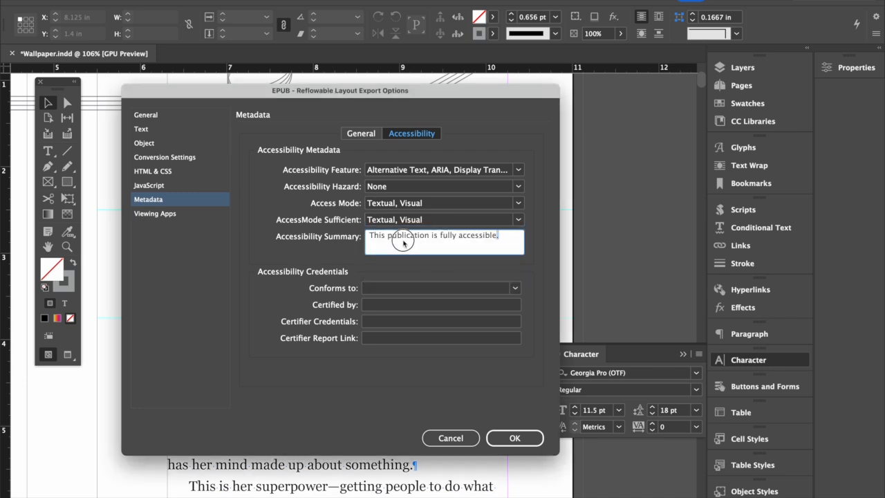
{"action": "triple_click", "coordinate": [385, 238]}
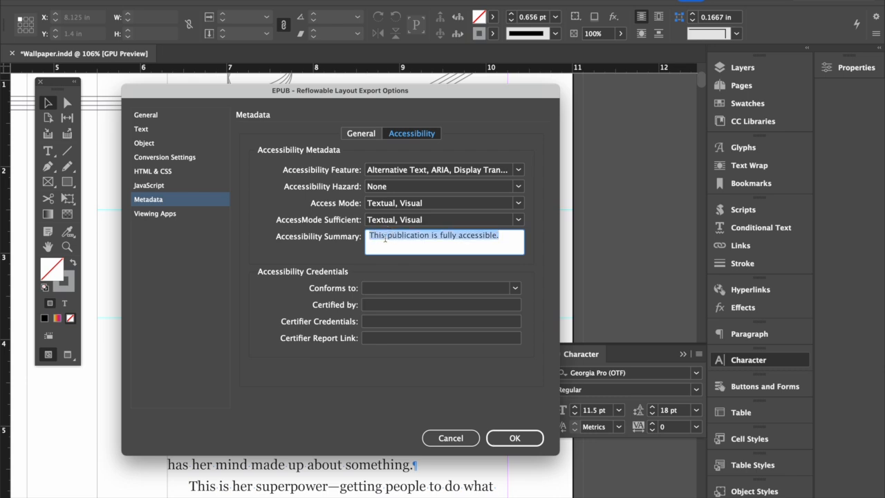
{"action": "left_click", "coordinate": [509, 236]}
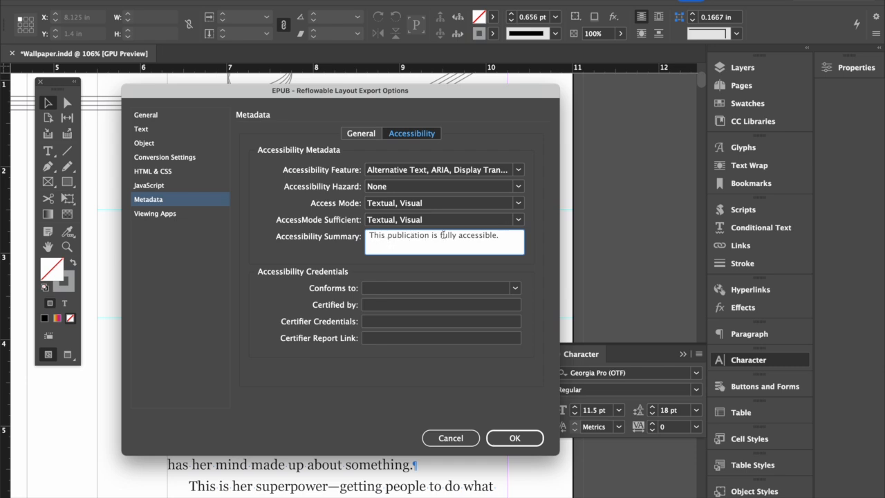
- Set the conformance credential to EPUB Accessibility 1.1 - WCAG 2.1 Level AA
{"action": "left_click", "coordinate": [517, 289]}
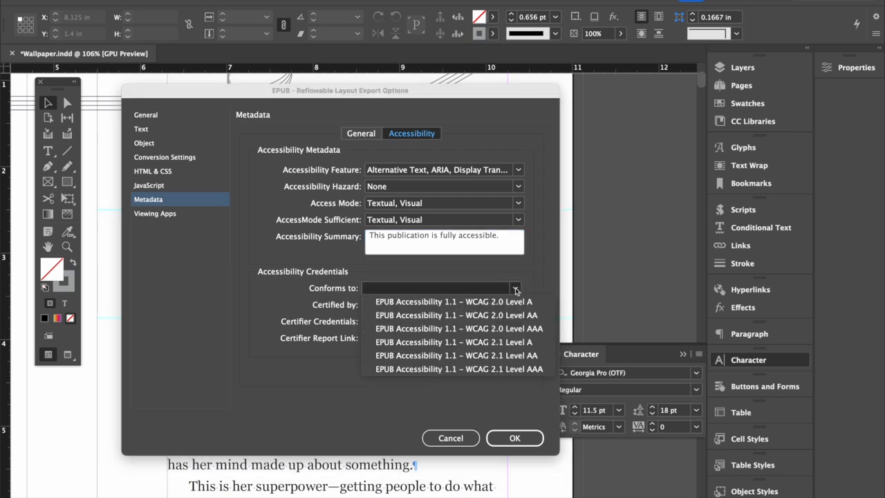
{"action": "left_click", "coordinate": [522, 356]}
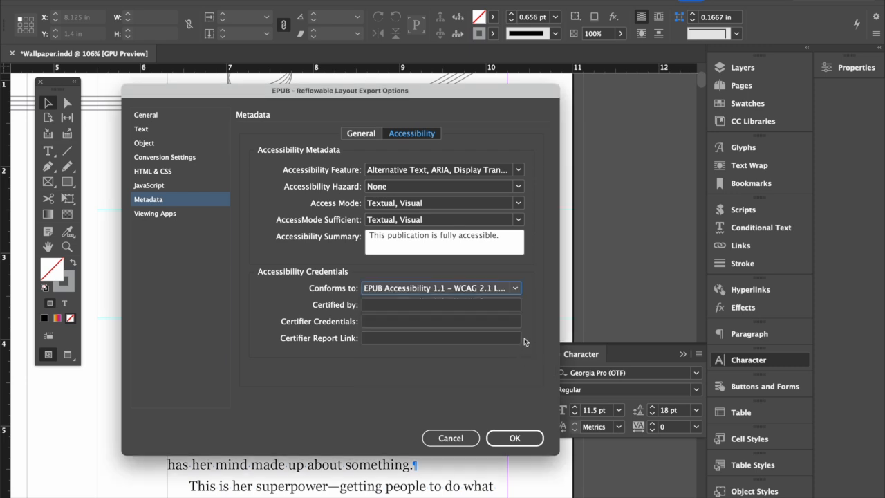
{"action": "left_click", "coordinate": [516, 288]}
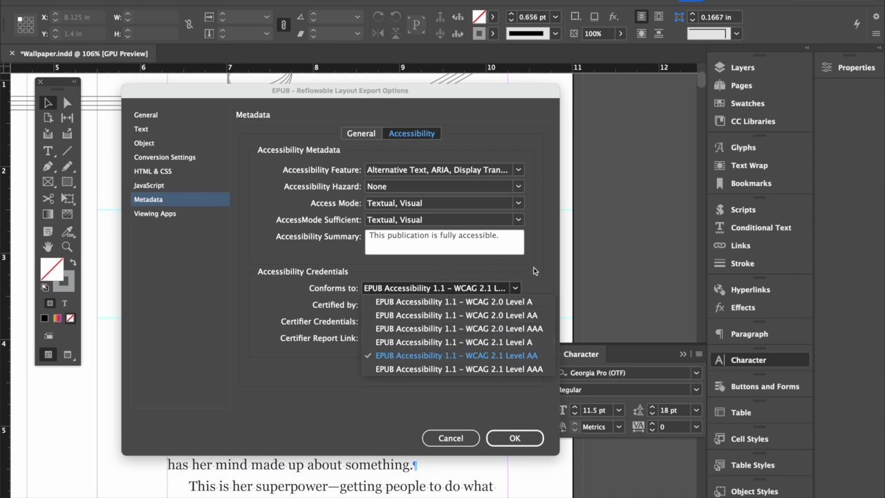
{"action": "left_click", "coordinate": [506, 355]}
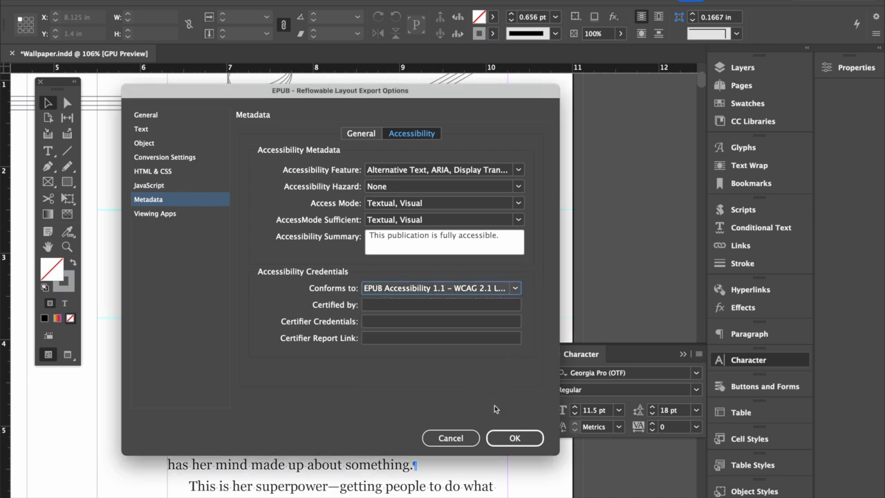
- Enter Benetech via eBOUND Canada as the certifier in the accessibility credentials
{"action": "left_click", "coordinate": [380, 305]}
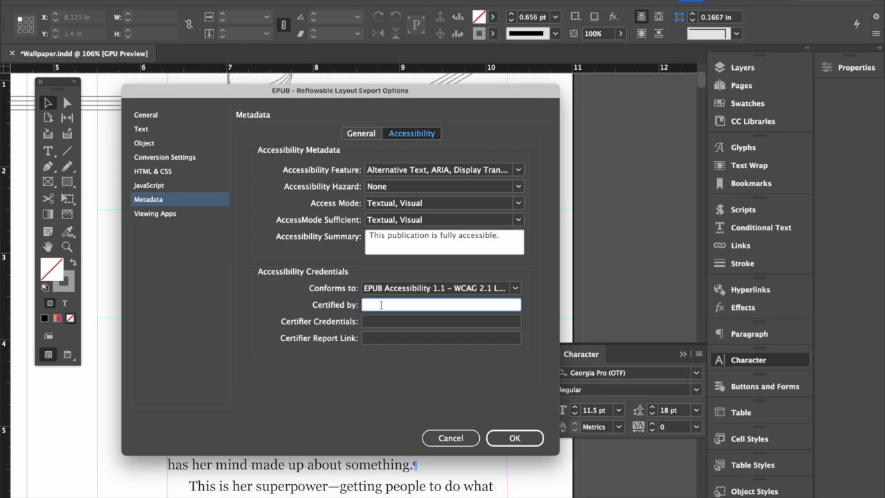
{"action": "type", "text": "Benetech via eBOUNDF"}
{"action": "key", "text": "BackSpace"}
{"action": "type", "text": "Canada"}
{"action": "key", "text": "Tab"}
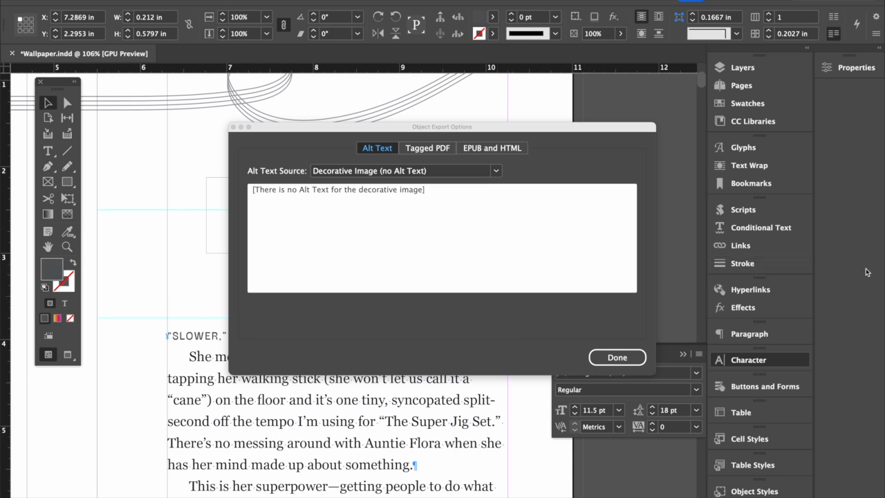
- Try Custom as the alt text source of the treble clef beside Chapter 1 and return it to Decorative Image (no Alt Text)
{"action": "left_click", "coordinate": [607, 356]}
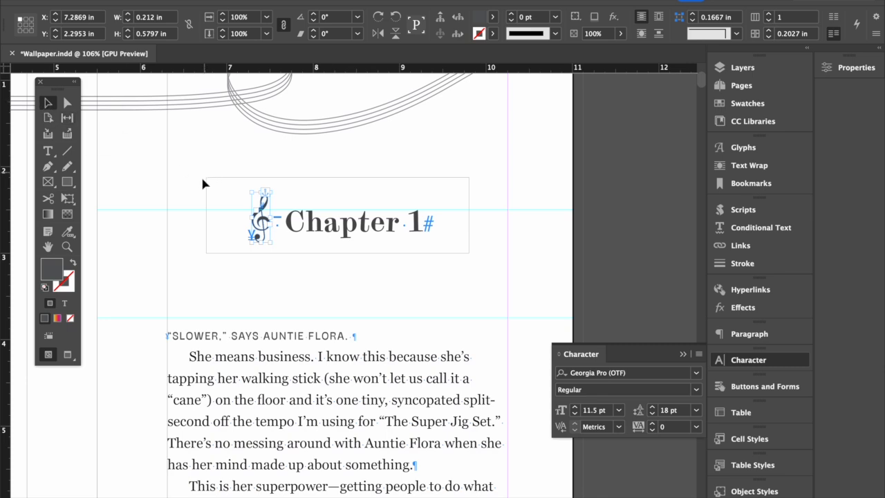
{"action": "left_click", "coordinate": [177, 0]}
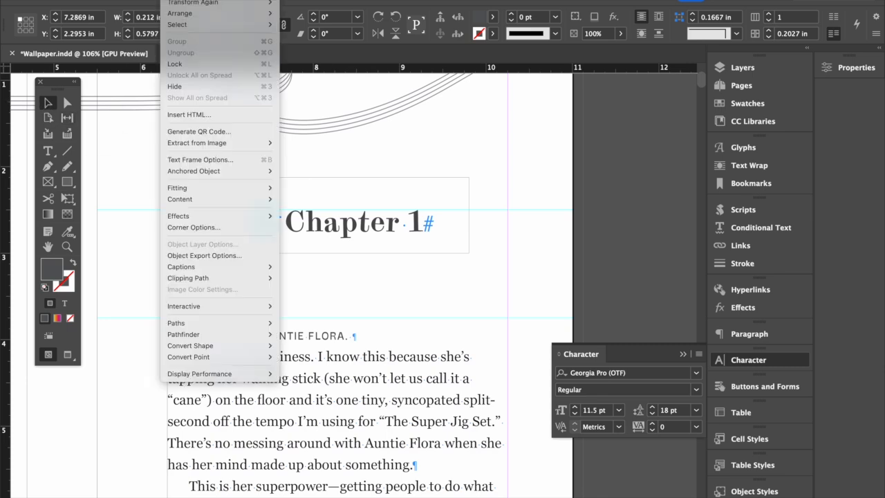
{"action": "left_click", "coordinate": [221, 256]}
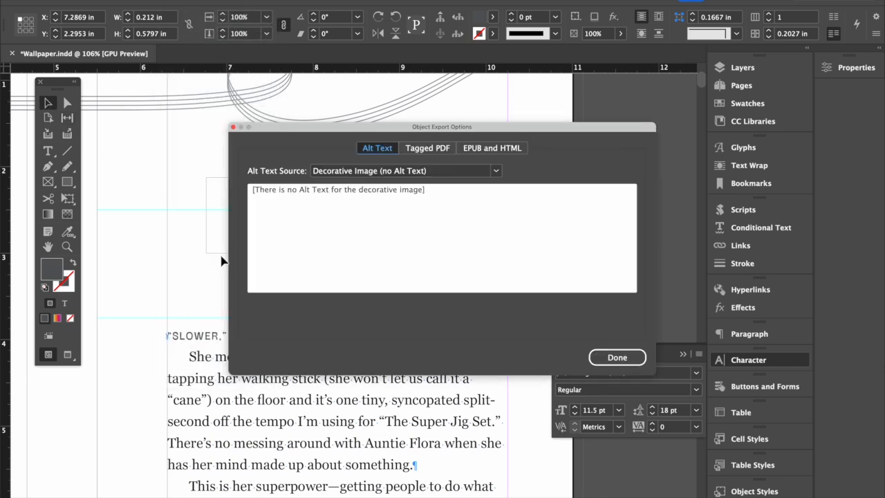
{"action": "left_click", "coordinate": [359, 171]}
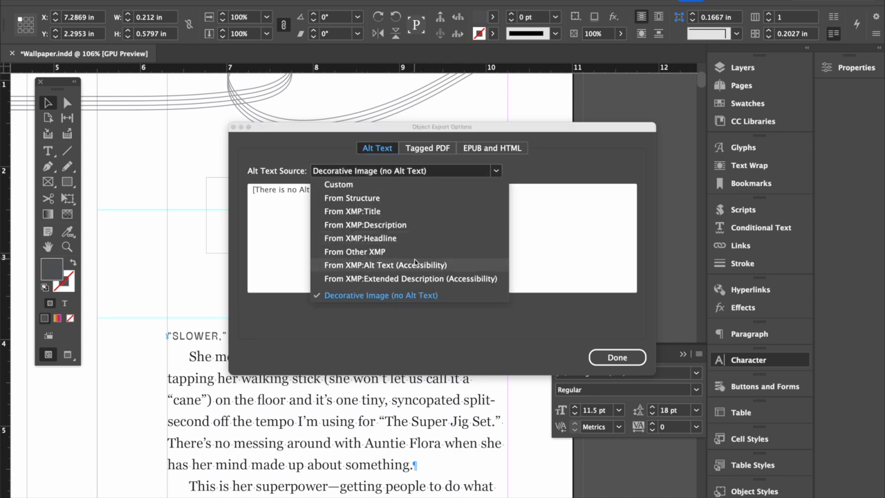
{"action": "left_click", "coordinate": [343, 185]}
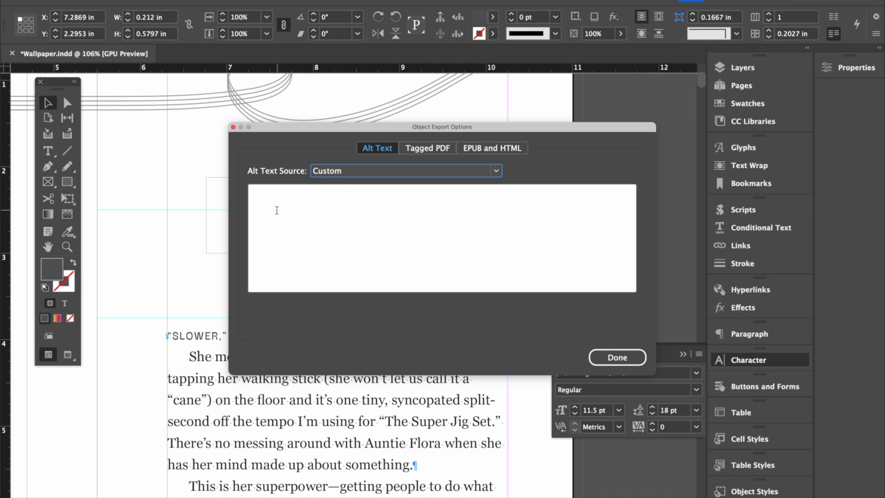
{"action": "left_click", "coordinate": [276, 210]}
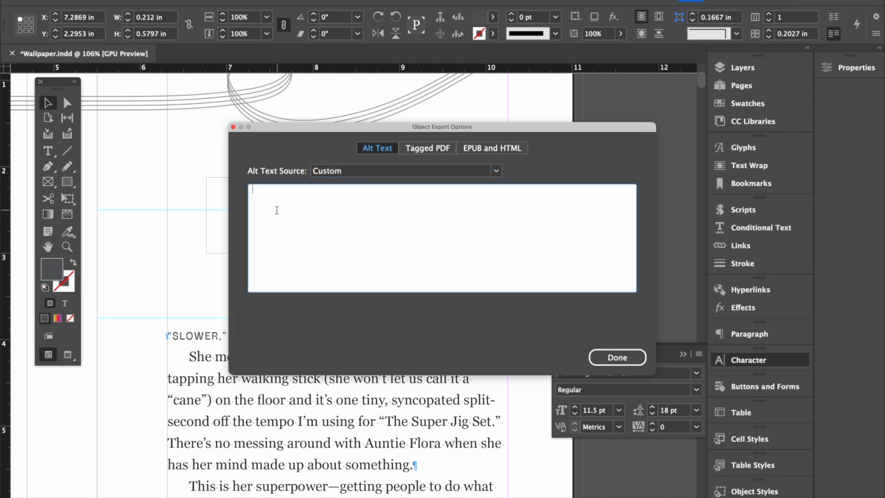
{"action": "left_click", "coordinate": [330, 172]}
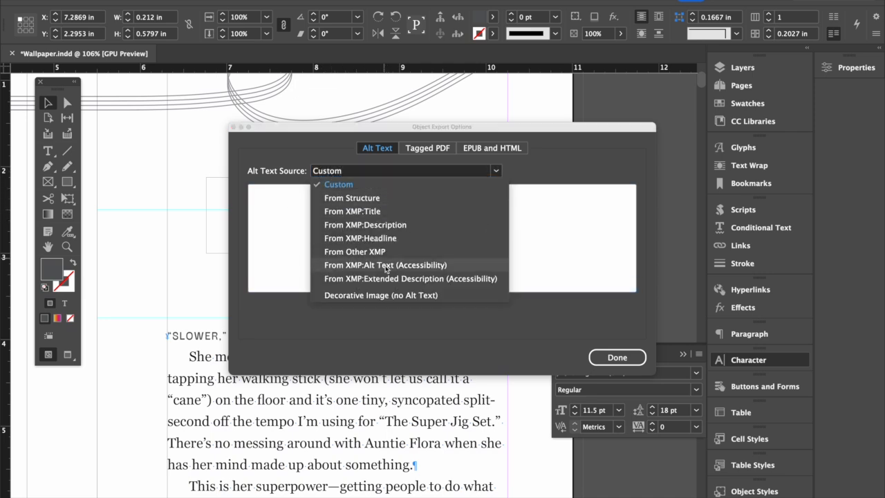
{"action": "left_click", "coordinate": [441, 294]}
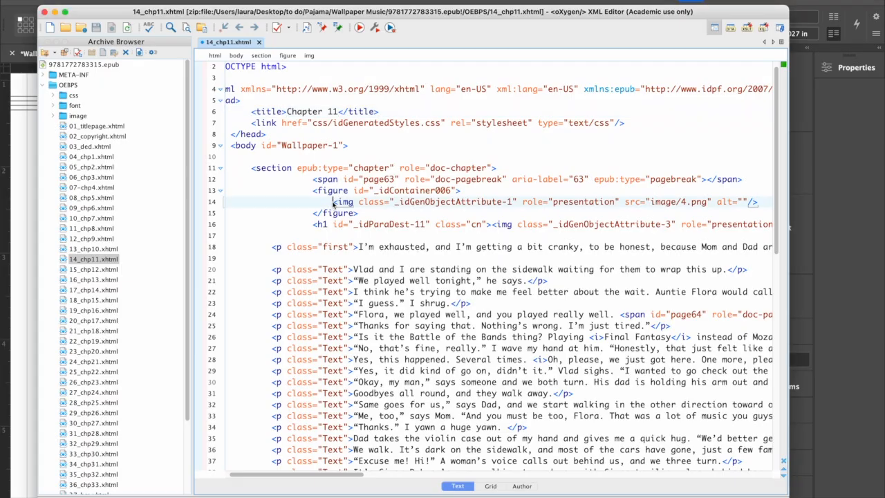
- In oXygen XML Editor, examine the role and alt attributes of the figure and heading images in 14_chp11.xhtml
{"action": "left_click_drag", "start_coordinate": [334, 201], "coordinate": [759, 204]}
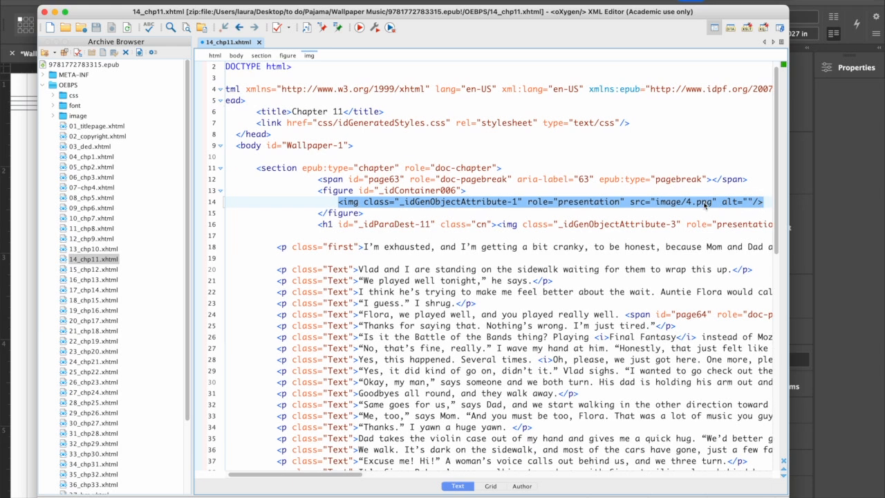
{"action": "scroll", "coordinate": [692, 205], "scroll_direction": "right", "scroll_amount": 1}
{"action": "scroll", "coordinate": [693, 205], "scroll_direction": "right", "scroll_amount": 2}
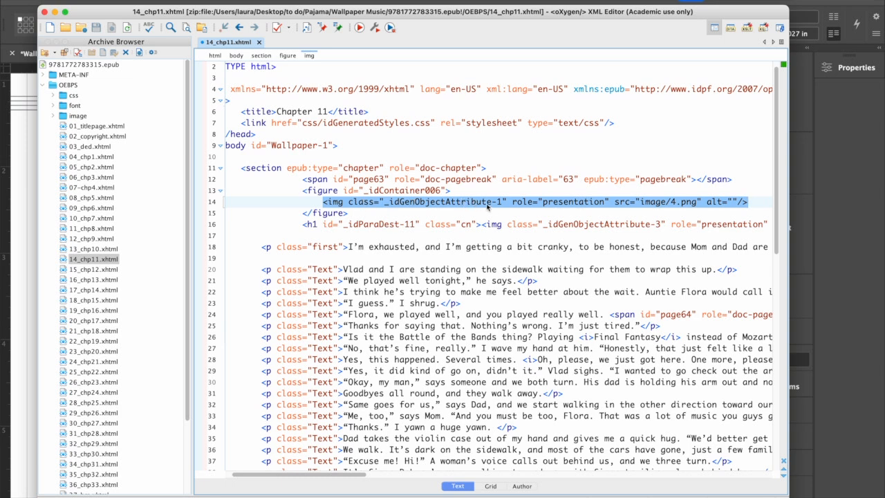
{"action": "left_click_drag", "start_coordinate": [512, 202], "coordinate": [737, 203]}
{"action": "left_click", "coordinate": [714, 203]}
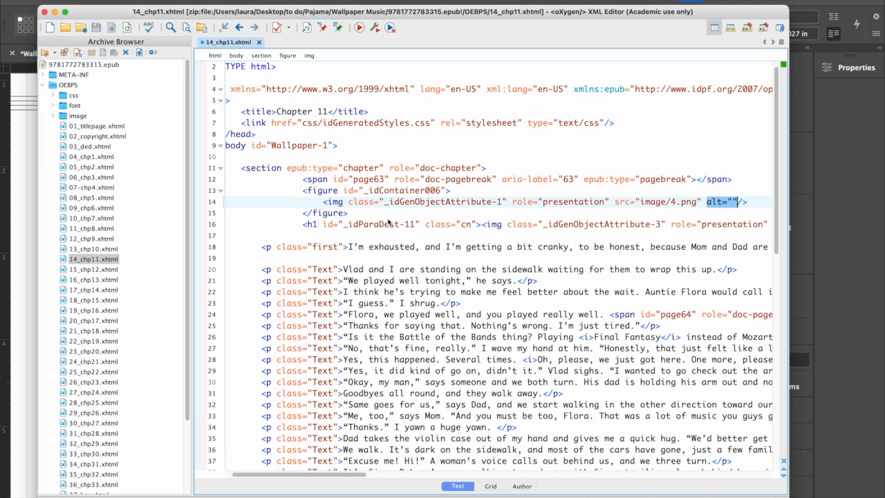
{"action": "left_click", "coordinate": [495, 224]}
{"action": "scroll", "coordinate": [541, 222], "scroll_direction": "right", "scroll_amount": 1}
{"action": "scroll", "coordinate": [541, 222], "scroll_direction": "right", "scroll_amount": 3}
{"action": "scroll", "coordinate": [541, 223], "scroll_direction": "left", "scroll_amount": 4}
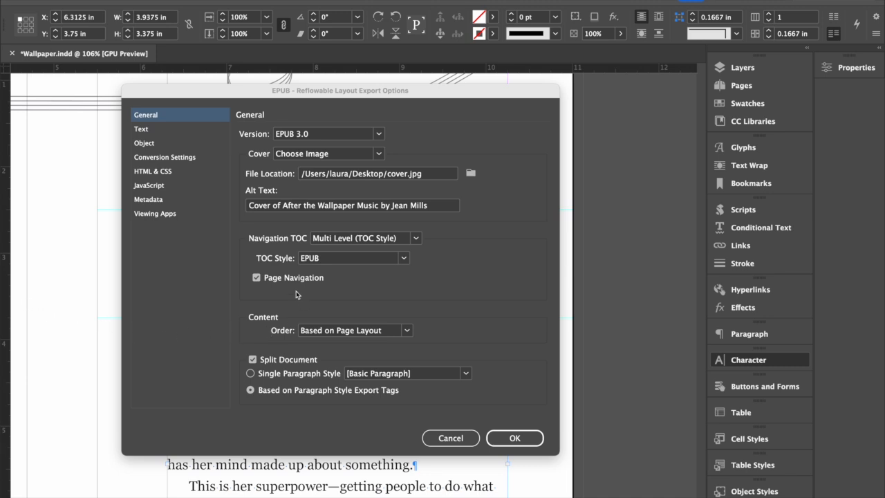
- Enable Page Navigation under the Navigation TOC settings of InDesign's EPUB reflowable layout export options
{"action": "left_click", "coordinate": [258, 279]}
{"action": "left_click", "coordinate": [257, 278]}
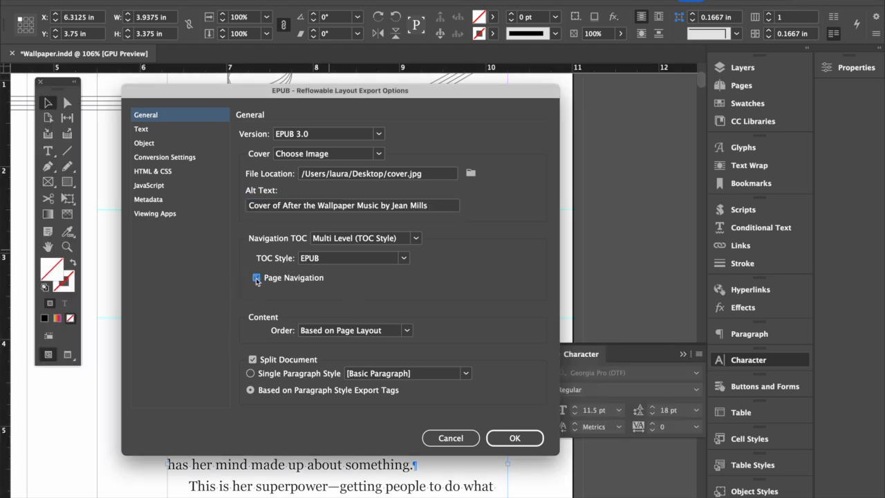
{"action": "left_click", "coordinate": [256, 279]}
- Switch to oXygen XML Editor and examine the page 25 pagebreak div in Wallpaper-1.xhtml
{"action": "key", "text": "super+Tab"}
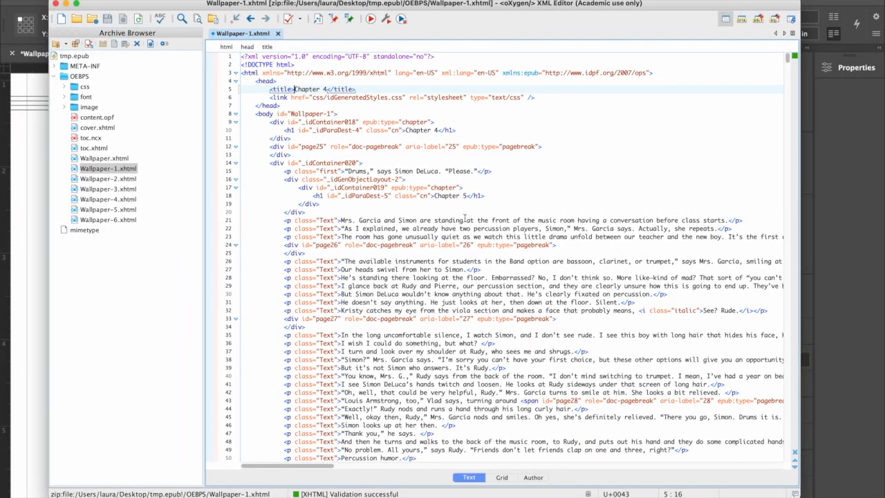
{"action": "key", "text": "super+equal"}
{"action": "key", "text": "super+equal"}
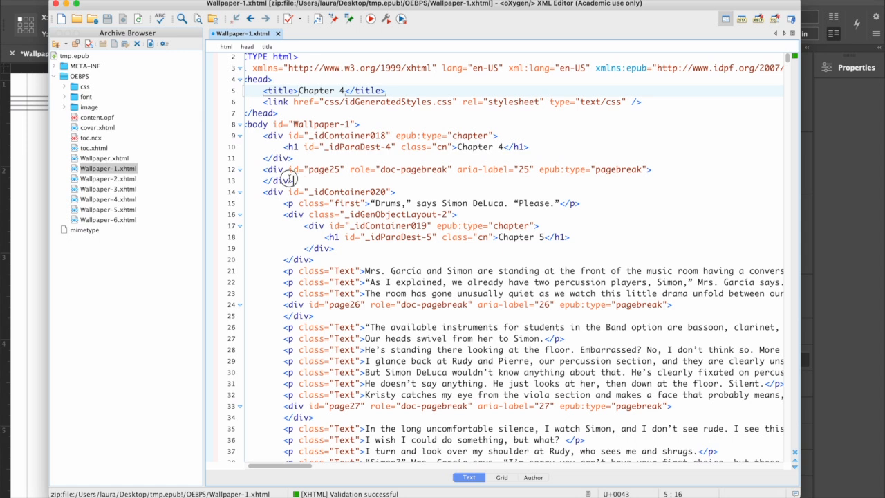
{"action": "left_click_drag", "start_coordinate": [295, 180], "coordinate": [262, 170]}
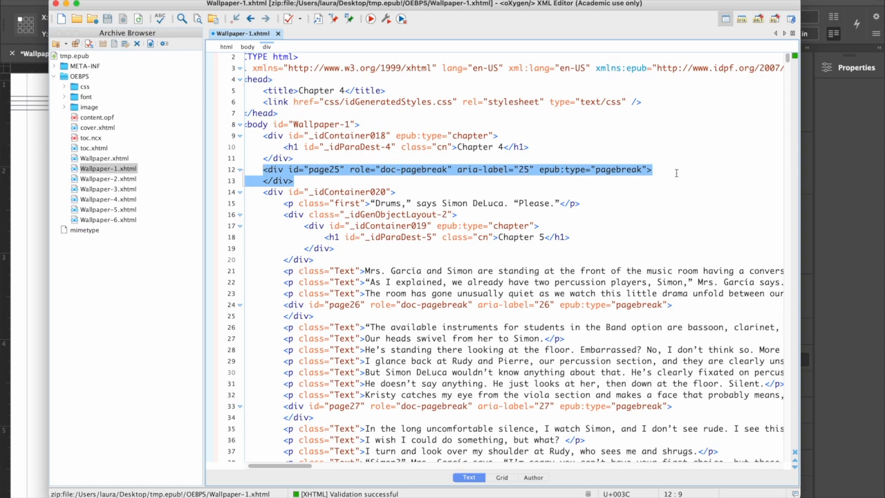
{"action": "left_click", "coordinate": [625, 170]}
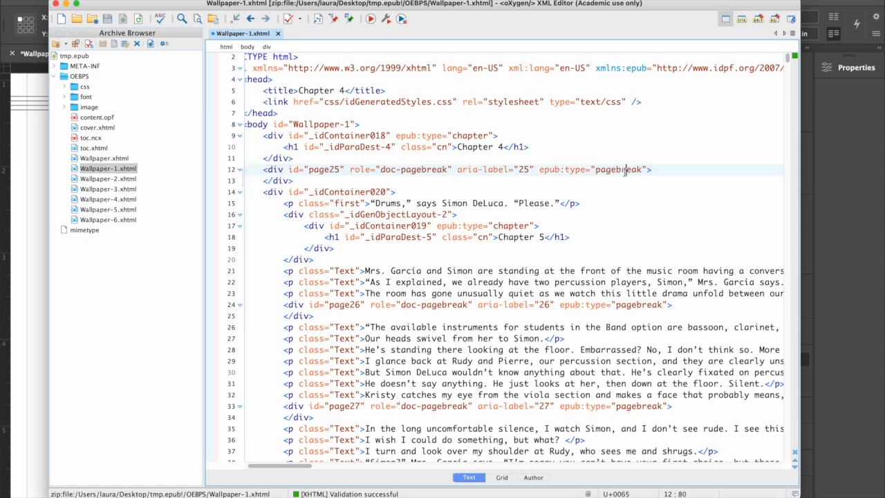
{"action": "left_click_drag", "start_coordinate": [294, 181], "coordinate": [264, 170]}
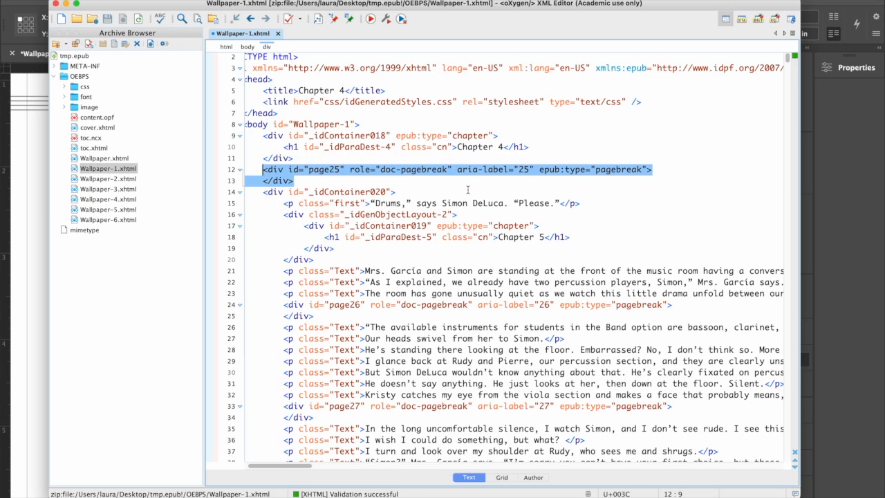
- Make the page 28 doc-pagebreak span in Wallpaper-1.xhtml self-closing by replacing its separate closing tag with "/>"
{"action": "scroll", "coordinate": [605, 300], "scroll_direction": "right", "scroll_amount": 5}
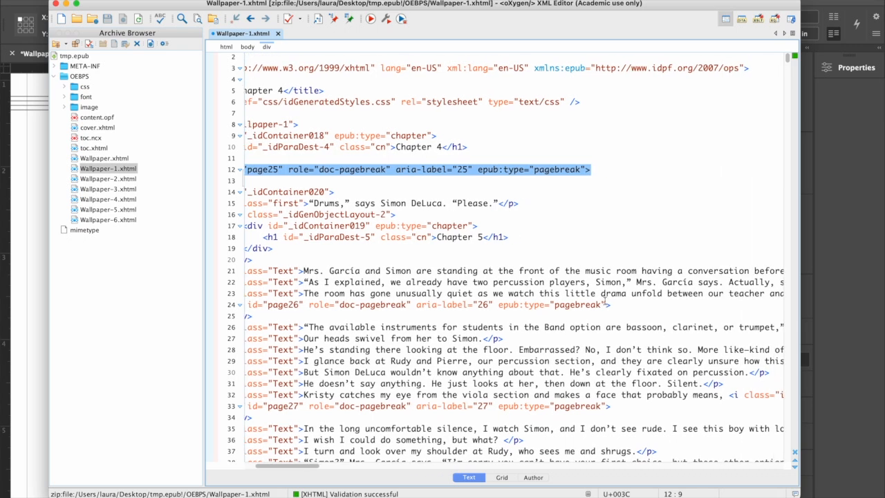
{"action": "scroll", "coordinate": [605, 300], "scroll_direction": "down", "scroll_amount": 5}
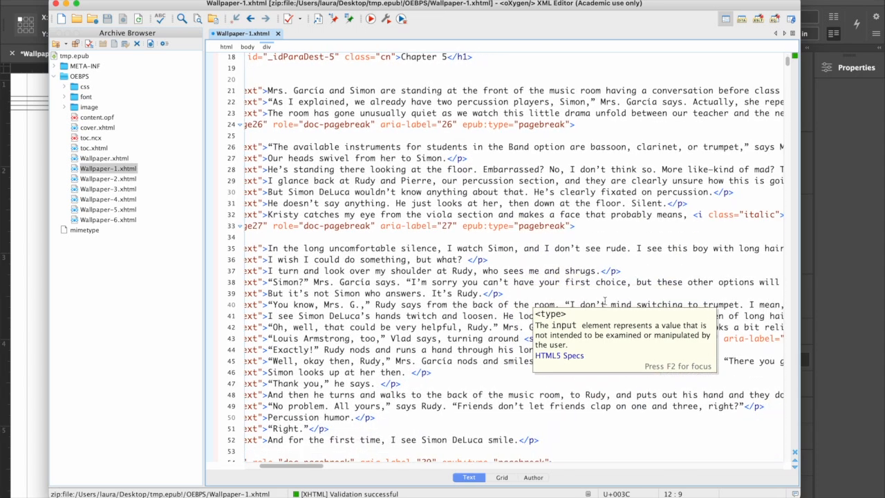
{"action": "left_click", "coordinate": [549, 296]}
{"action": "scroll", "coordinate": [553, 297], "scroll_direction": "right", "scroll_amount": 10}
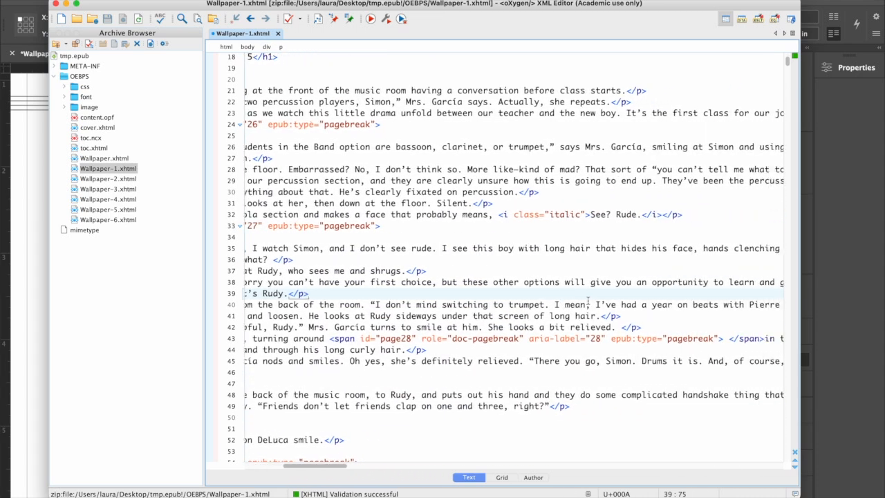
{"action": "left_click_drag", "start_coordinate": [308, 338], "coordinate": [742, 344]}
{"action": "scroll", "coordinate": [743, 343], "scroll_direction": "up", "scroll_amount": 1}
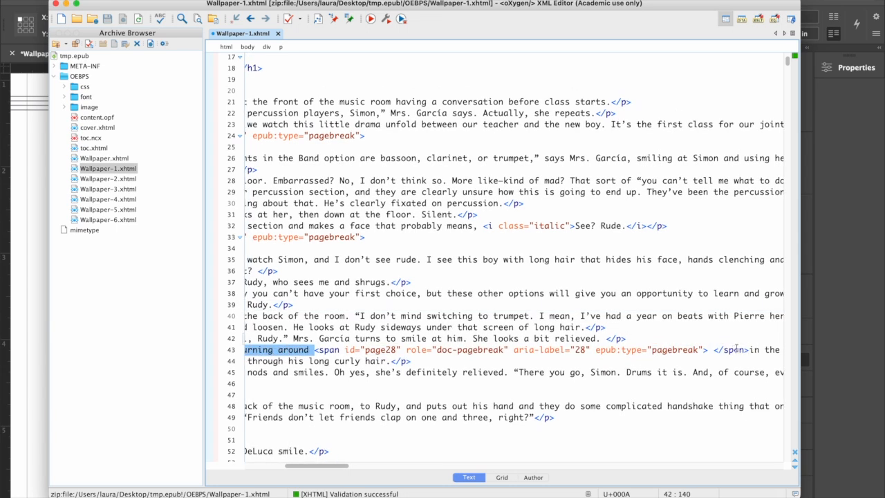
{"action": "double_click", "coordinate": [753, 349]}
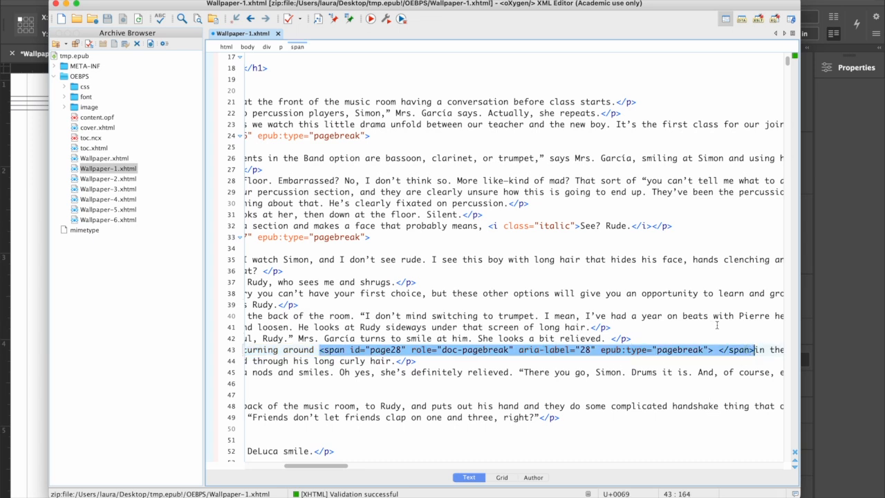
{"action": "left_click", "coordinate": [712, 350]}
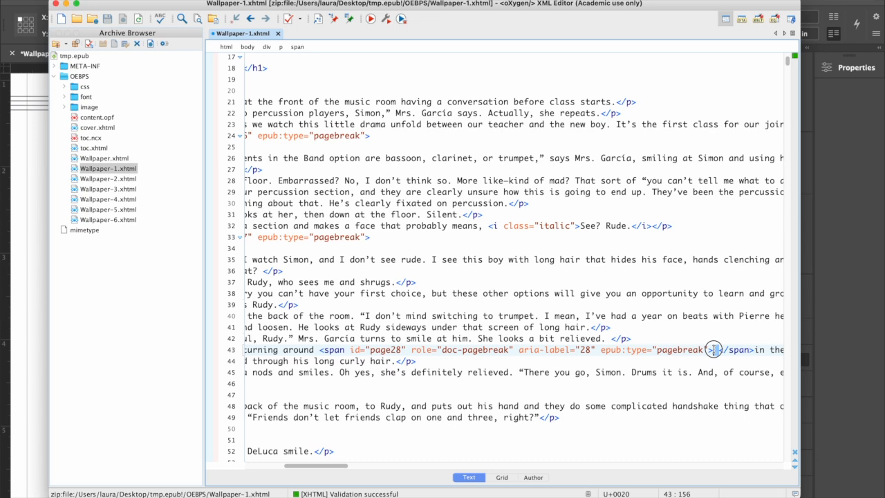
{"action": "left_click", "coordinate": [316, 350]}
{"action": "left_click", "coordinate": [708, 350]}
{"action": "left_click", "coordinate": [749, 350], "text": "shift"}
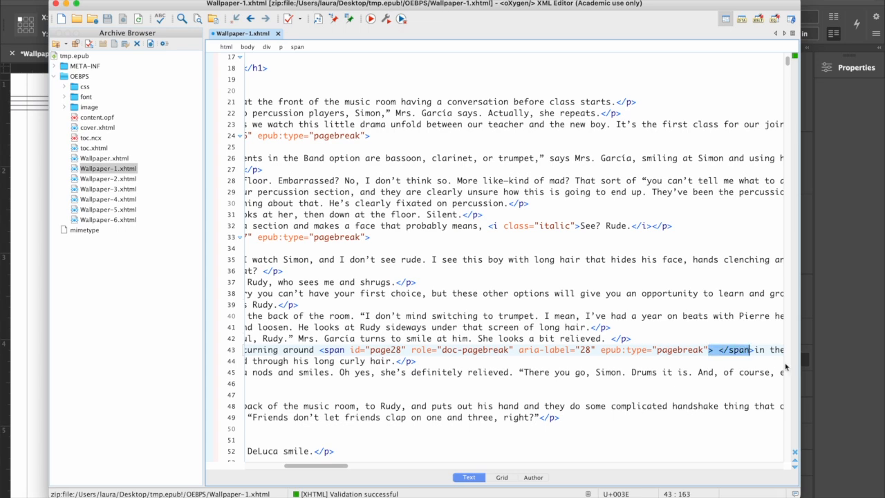
{"action": "type", "text": "/"}
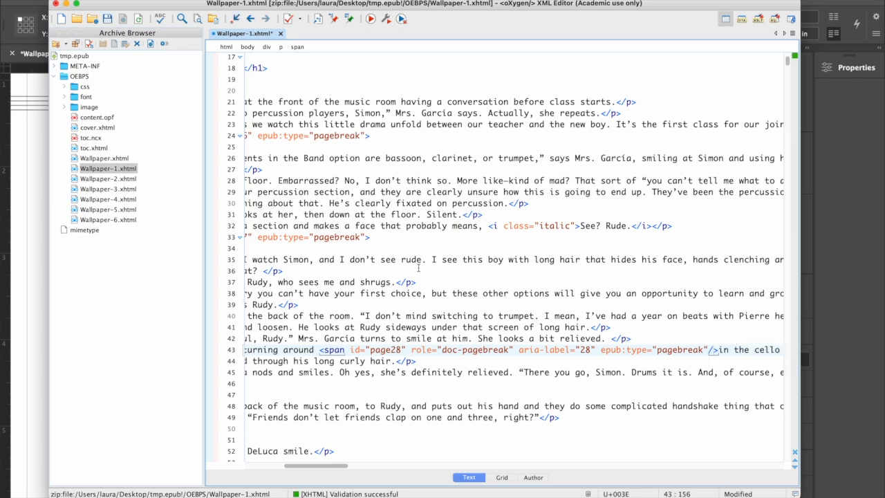
- Make the page 25 doc-pagebreak div below the Chapter 4 heading self-closing, removing its separate closing tag
{"action": "scroll", "coordinate": [419, 266], "scroll_direction": "left", "scroll_amount": 10}
{"action": "scroll", "coordinate": [419, 265], "scroll_direction": "up", "scroll_amount": 2}
{"action": "scroll", "coordinate": [419, 264], "scroll_direction": "up", "scroll_amount": 4}
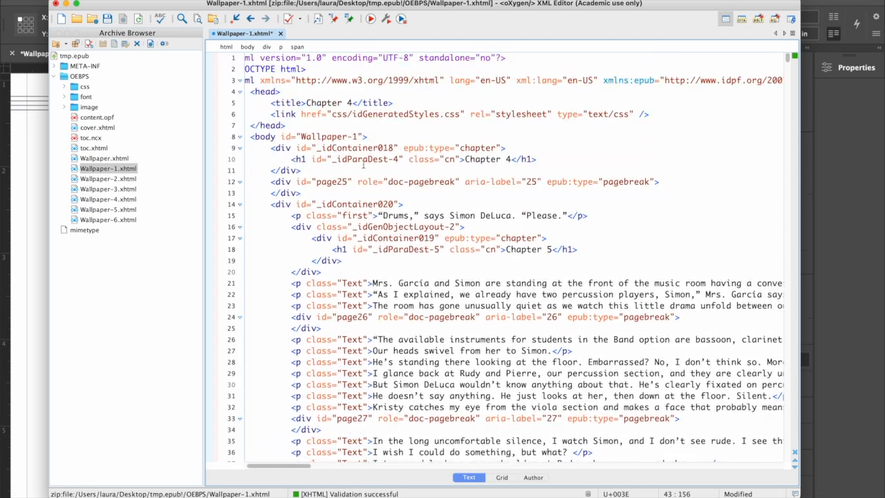
{"action": "left_click_drag", "start_coordinate": [653, 181], "coordinate": [293, 181]}
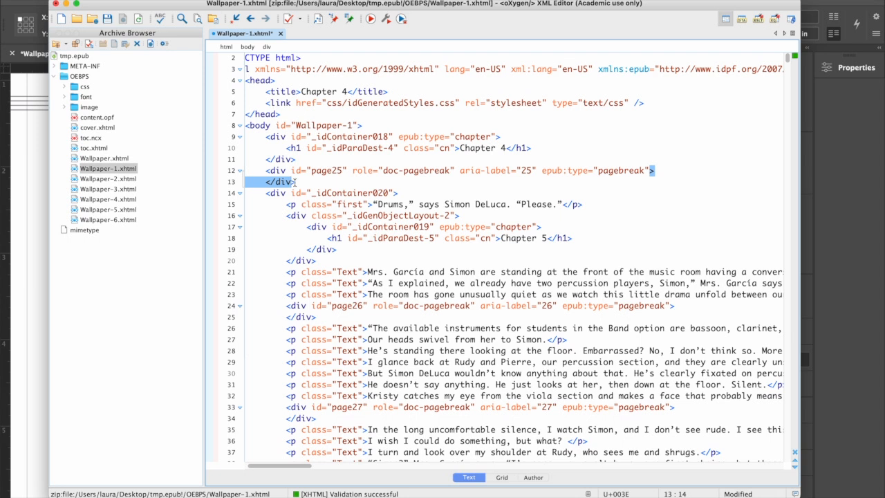
{"action": "type", "text": "/"}
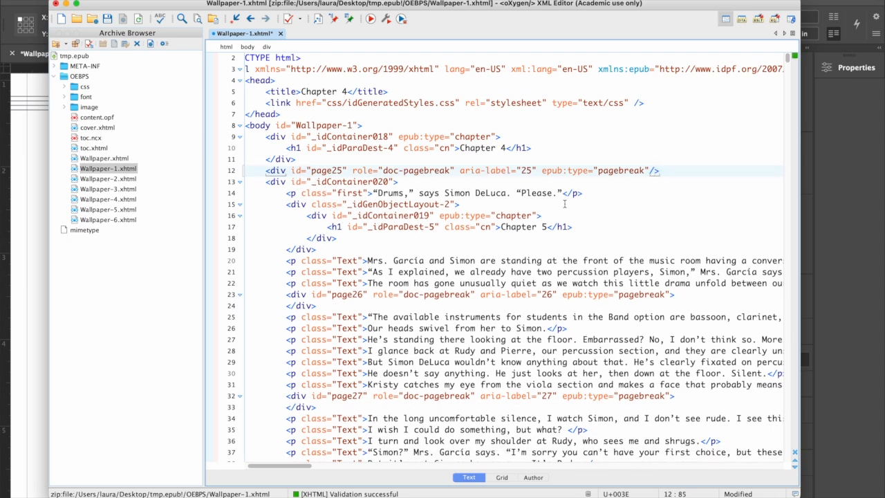
{"action": "left_click_drag", "start_coordinate": [270, 170], "coordinate": [672, 172]}
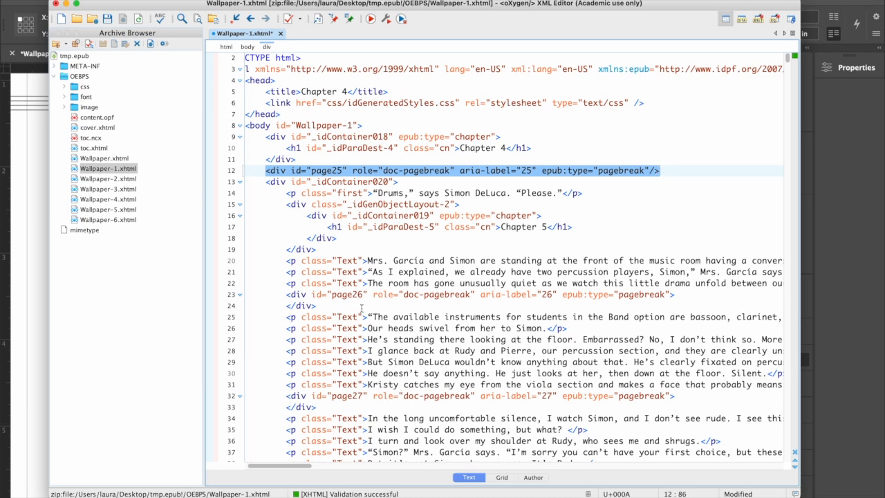
{"action": "left_click_drag", "start_coordinate": [317, 306], "coordinate": [285, 295]}
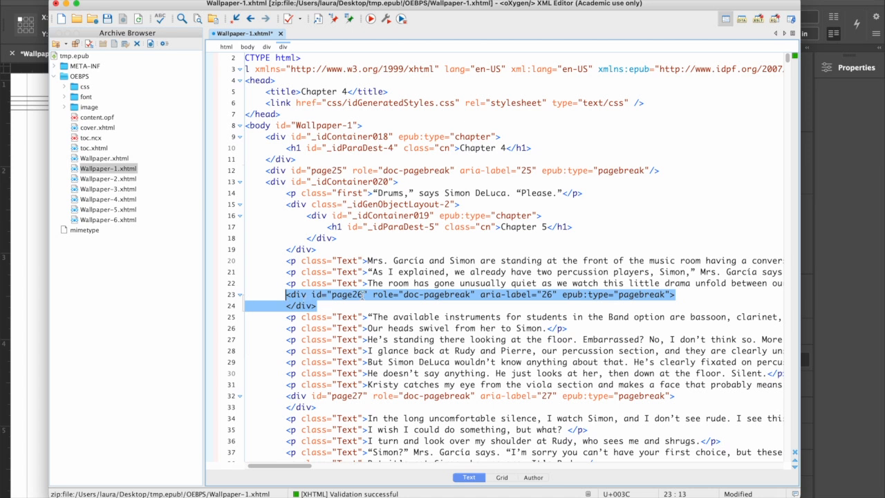
{"action": "left_click", "coordinate": [353, 260]}
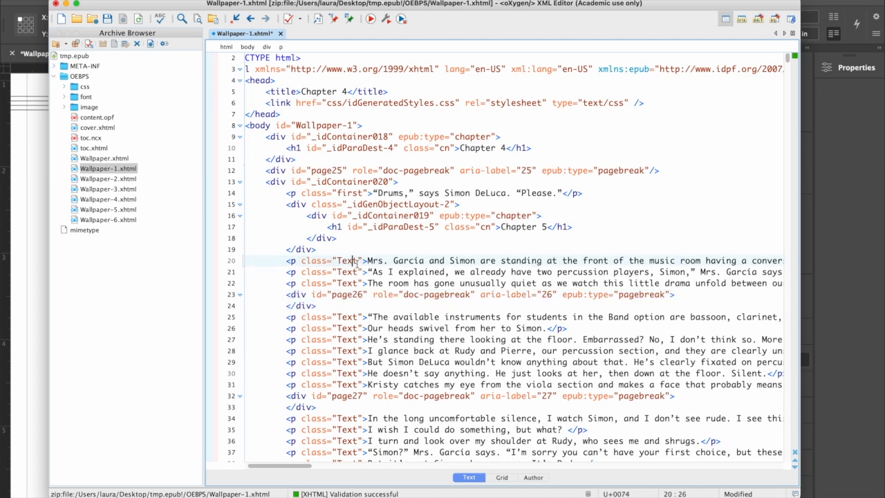
- Open toc.xhtml and examine the entries of its page-list navigation
{"action": "double_click", "coordinate": [89, 148]}
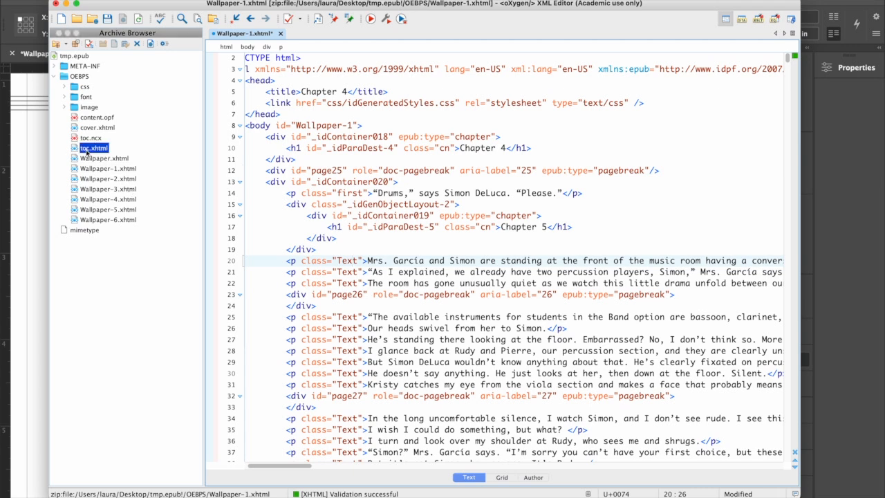
{"action": "scroll", "coordinate": [451, 225], "scroll_direction": "down", "scroll_amount": 15}
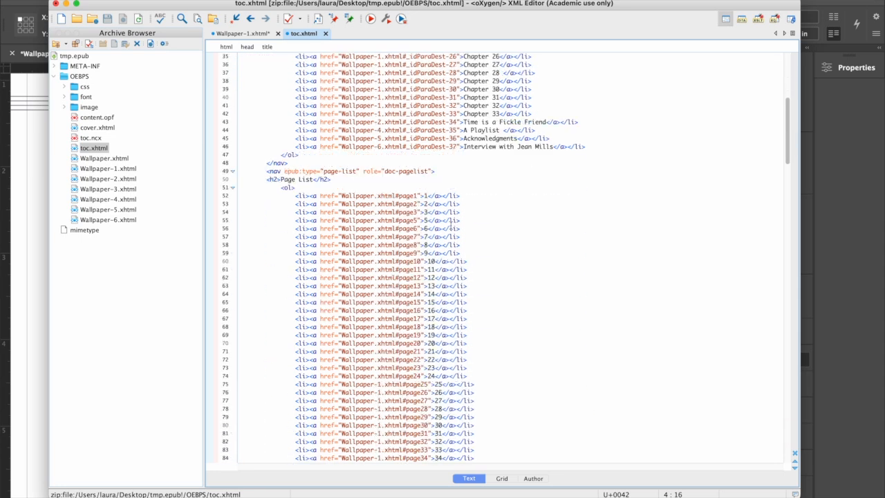
{"action": "scroll", "coordinate": [450, 224], "scroll_direction": "up", "scroll_amount": 5}
{"action": "scroll", "coordinate": [451, 225], "scroll_direction": "up", "scroll_amount": 1}
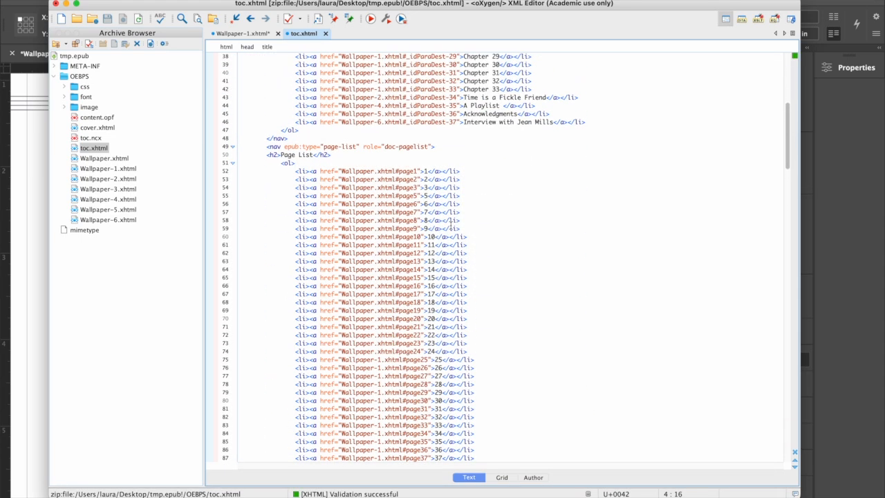
- Examine the page-list nav element's epub:type and doc-pagelist role, and the links to each page across the Wallpaper files
{"action": "scroll", "coordinate": [450, 225], "scroll_direction": "up", "scroll_amount": 5}
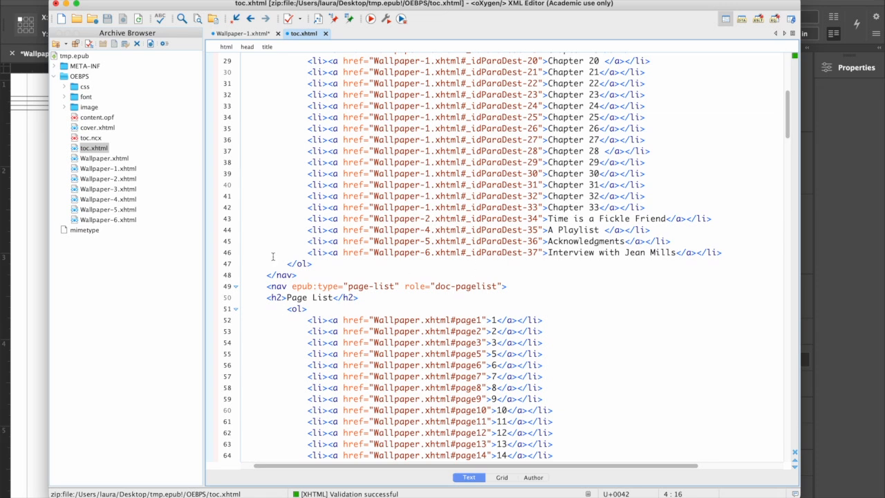
{"action": "left_click", "coordinate": [262, 287]}
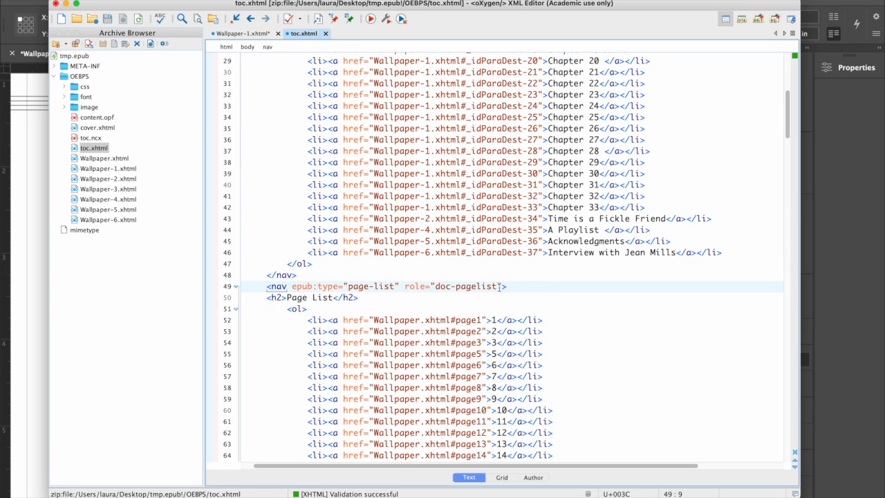
{"action": "scroll", "coordinate": [374, 316], "scroll_direction": "down", "scroll_amount": 3}
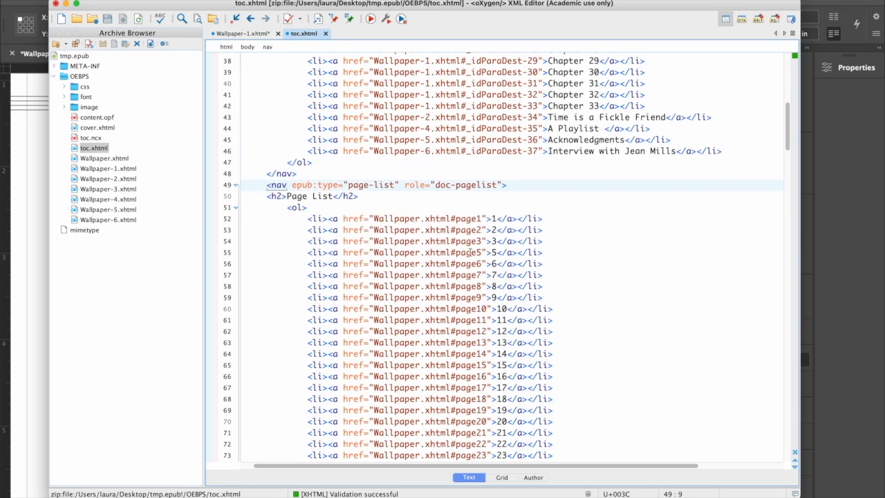
{"action": "scroll", "coordinate": [501, 312], "scroll_direction": "down", "scroll_amount": 3}
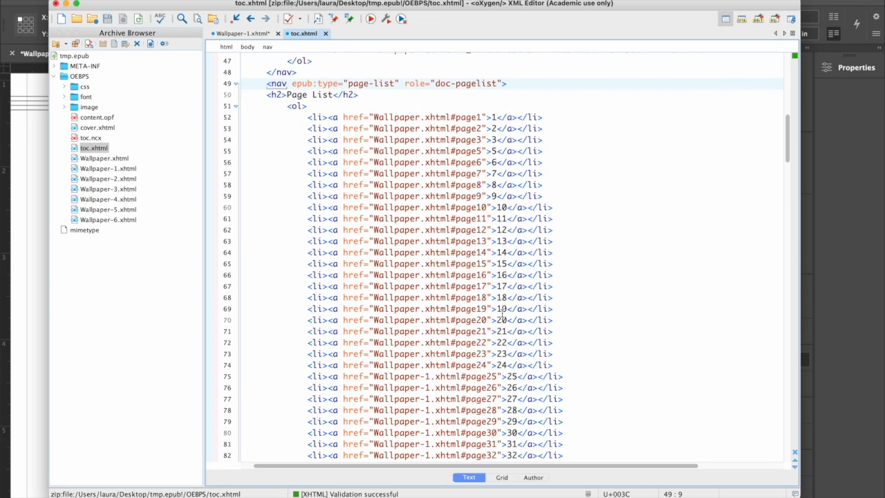
{"action": "scroll", "coordinate": [501, 313], "scroll_direction": "down", "scroll_amount": 15}
{"action": "scroll", "coordinate": [501, 312], "scroll_direction": "down", "scroll_amount": 2}
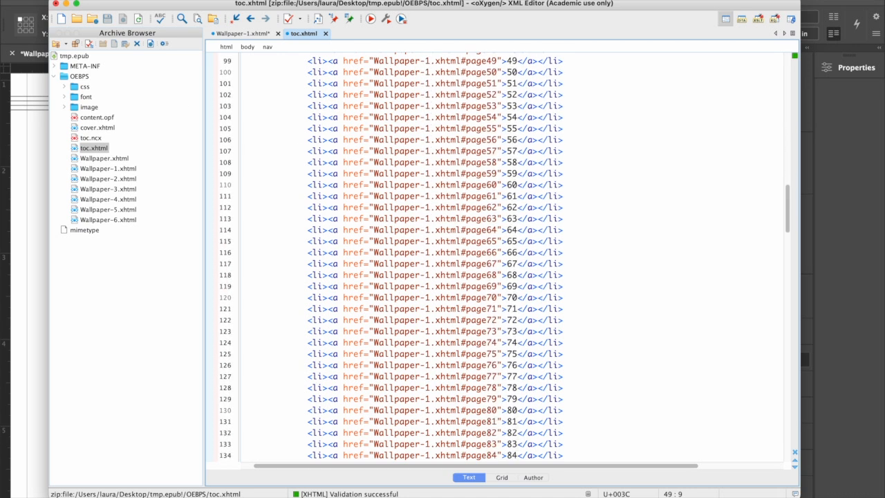
- Switch to Adobe Digital Editions, test the Page-List links to pages 26, 32, 34 and 9, and return to oXygen XML Editor
{"action": "key", "text": "super+Tab"}
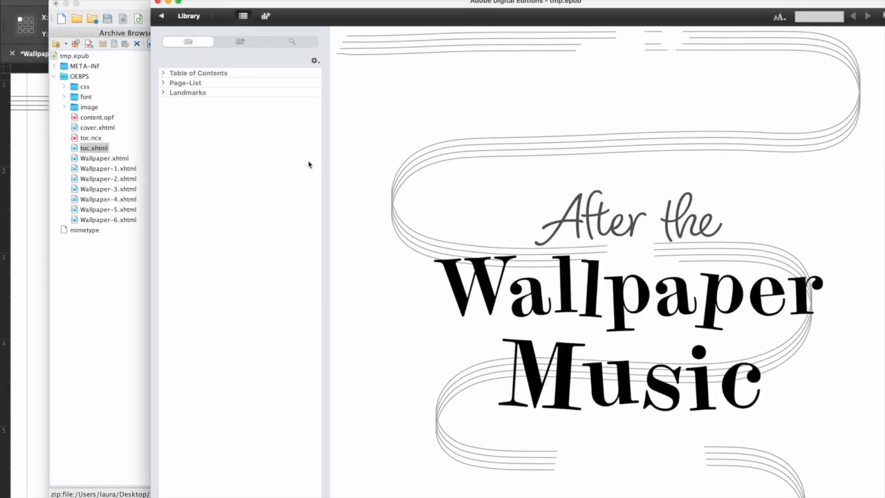
{"action": "left_click", "coordinate": [163, 83]}
{"action": "left_click", "coordinate": [184, 326]}
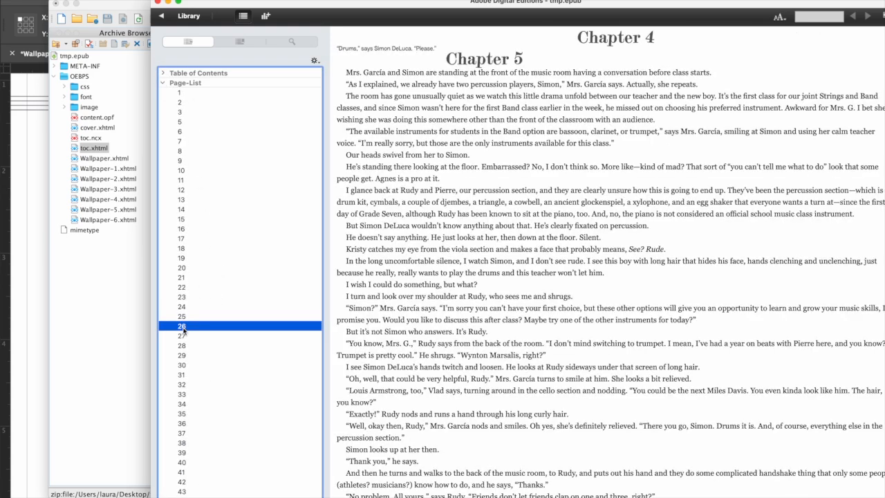
{"action": "left_click", "coordinate": [184, 385]}
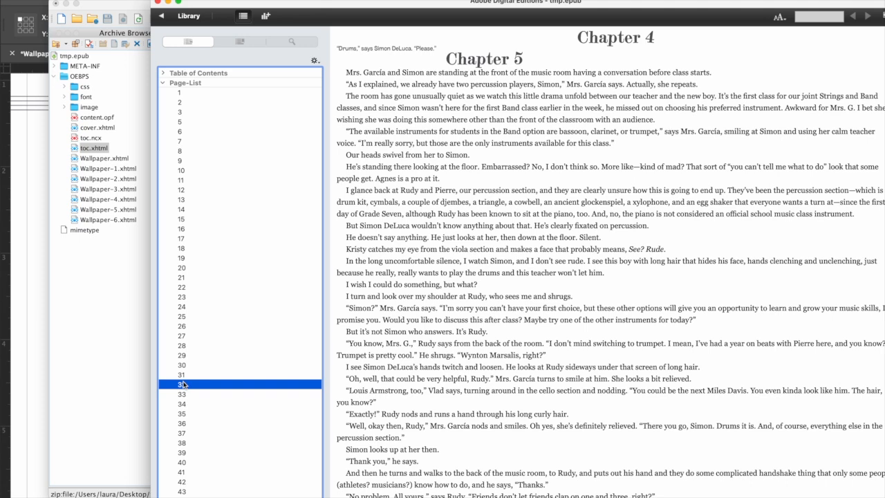
{"action": "left_click", "coordinate": [184, 404]}
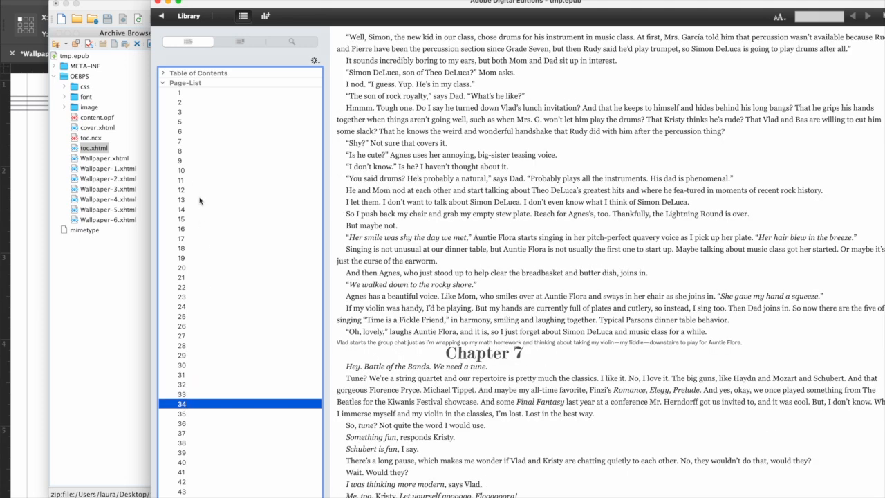
{"action": "left_click", "coordinate": [184, 163]}
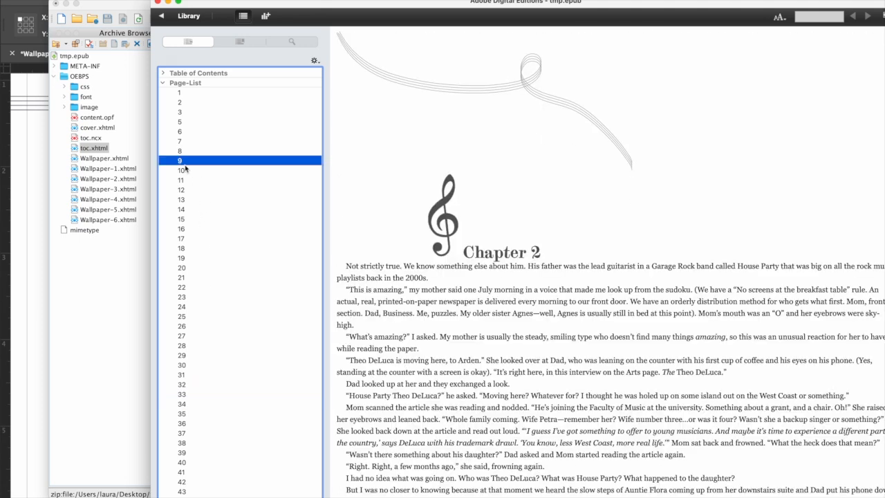
{"action": "left_click", "coordinate": [159, 4]}
{"action": "left_click", "coordinate": [299, 187]}
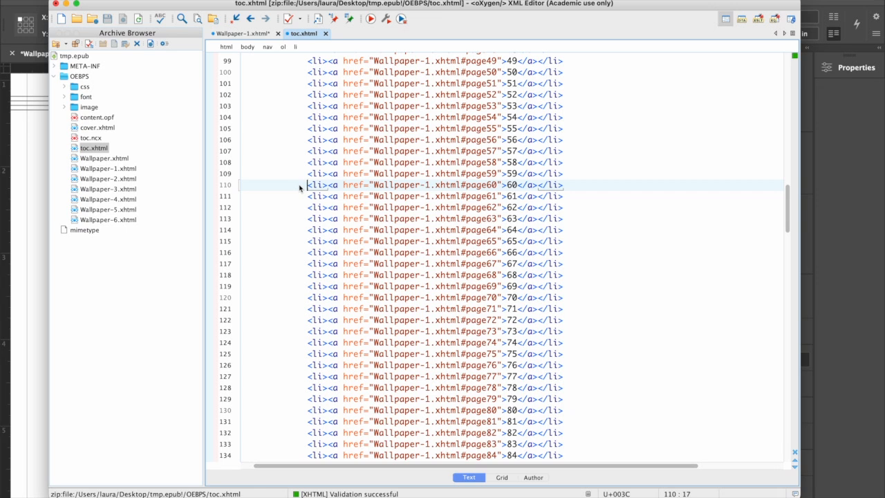
- Switch to InDesign and review the cover source choices and cover alt text in the reflowable EPUB export options, then cancel the export
{"action": "mouse_move", "coordinate": [300, 187]}
{"action": "mouse_move", "coordinate": [401, 180]}
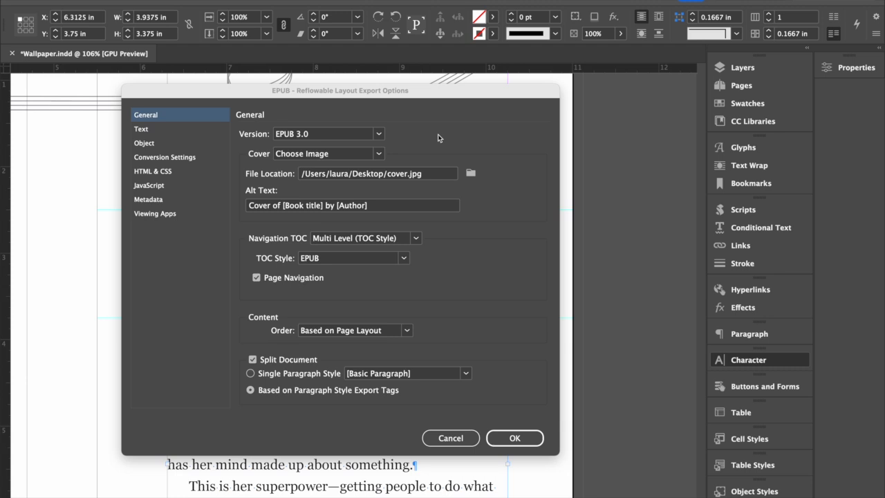
{"action": "left_click", "coordinate": [378, 155]}
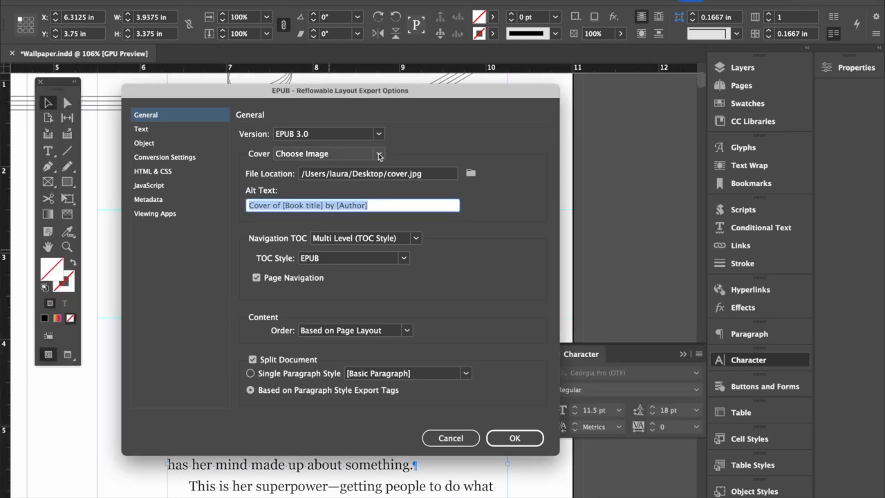
{"action": "left_click", "coordinate": [379, 155]}
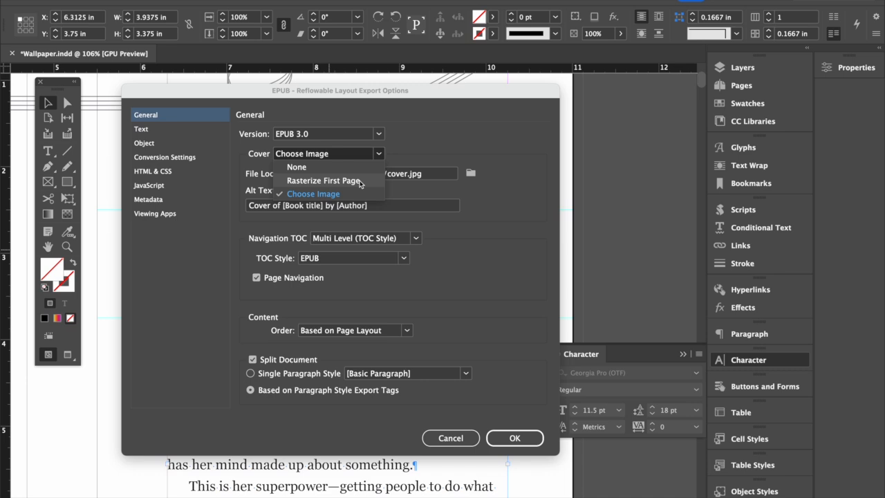
{"action": "left_click", "coordinate": [310, 197]}
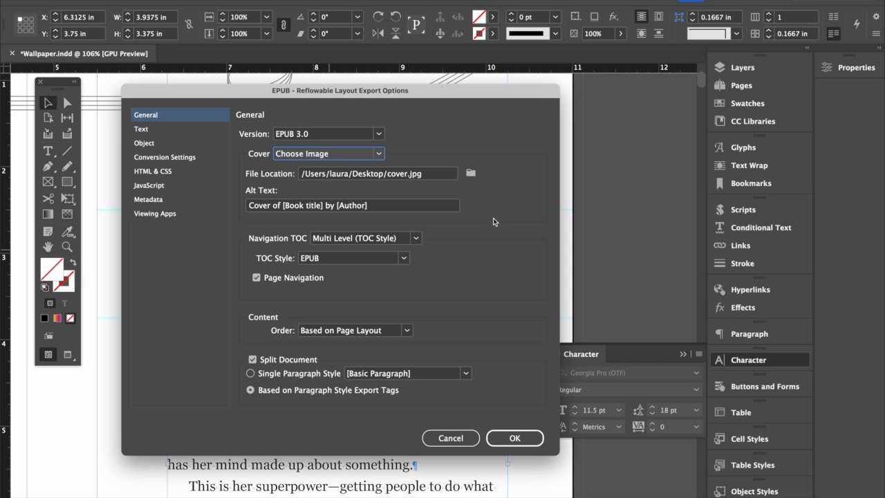
{"action": "left_click_drag", "start_coordinate": [384, 207], "coordinate": [246, 206]}
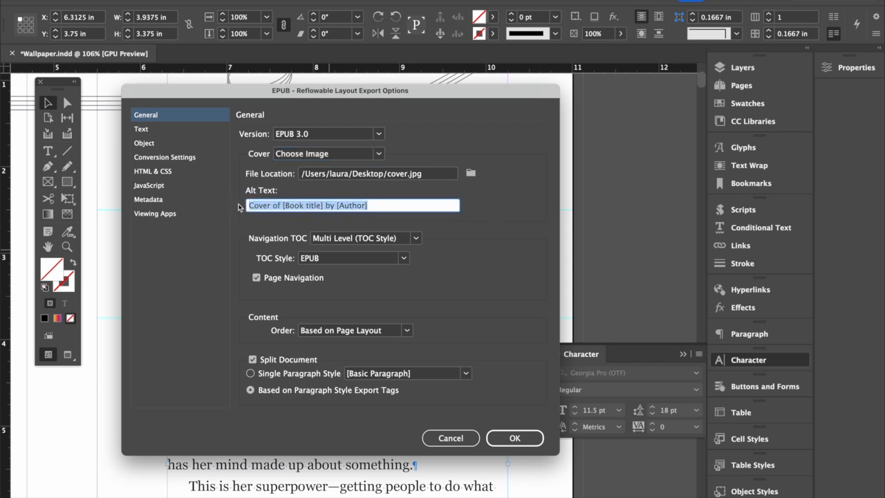
{"action": "left_click", "coordinate": [417, 207]}
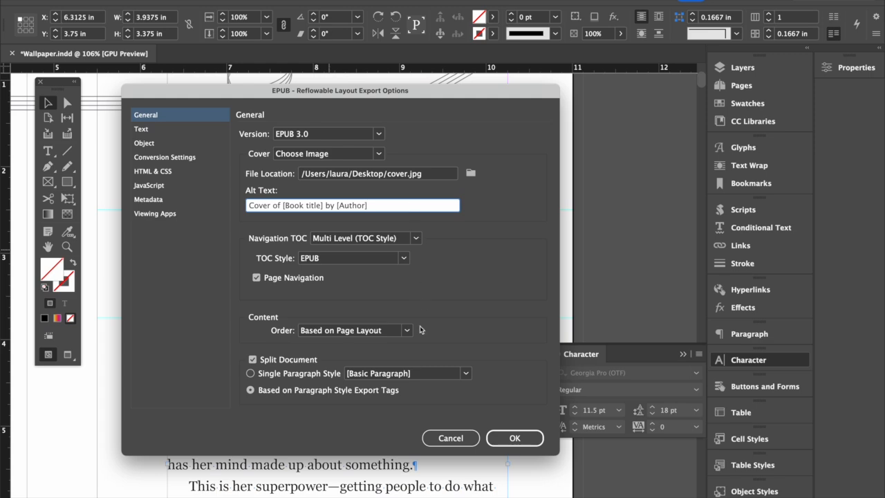
{"action": "left_click", "coordinate": [450, 438]}
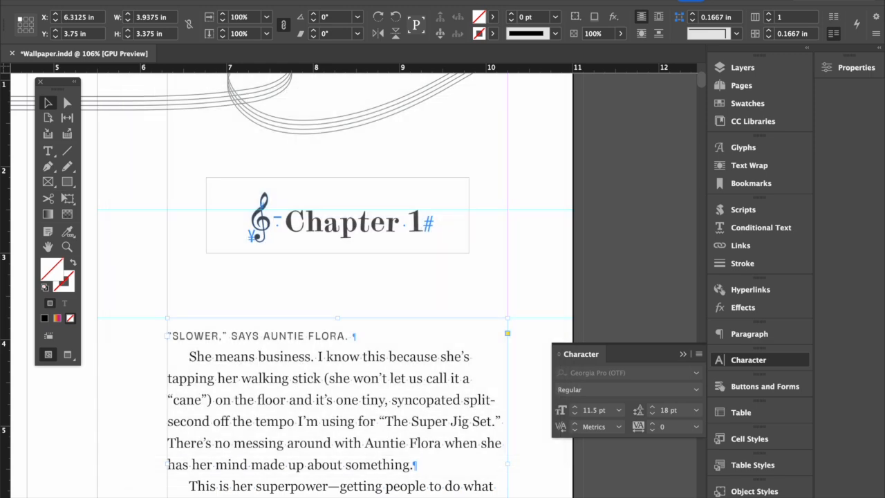
- Check the document title and author in the file information for Wallpaper.indd
{"action": "left_click", "coordinate": [70, 1]}
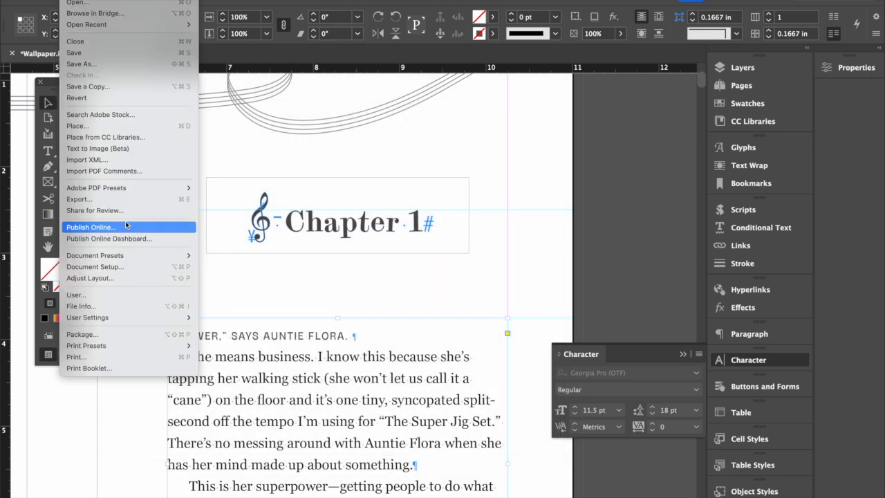
{"action": "left_click", "coordinate": [141, 310]}
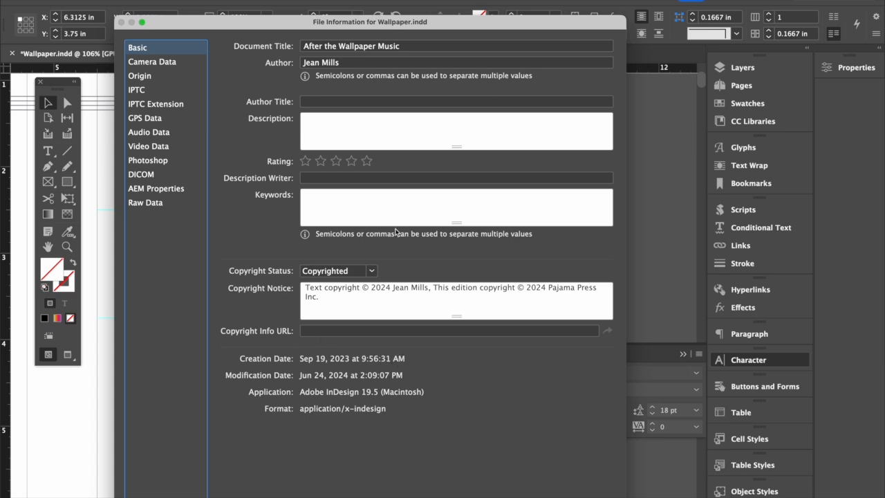
{"action": "key", "text": "Escape"}
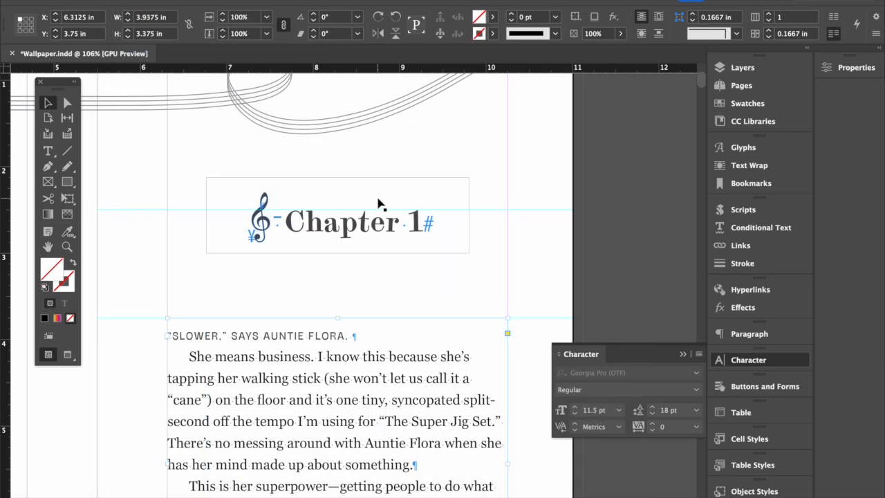
- Begin exporting the book to the Desktop as reflowable EPUB tmp2 and check the book title in the cover's alt text
{"action": "key", "text": "super+e"}
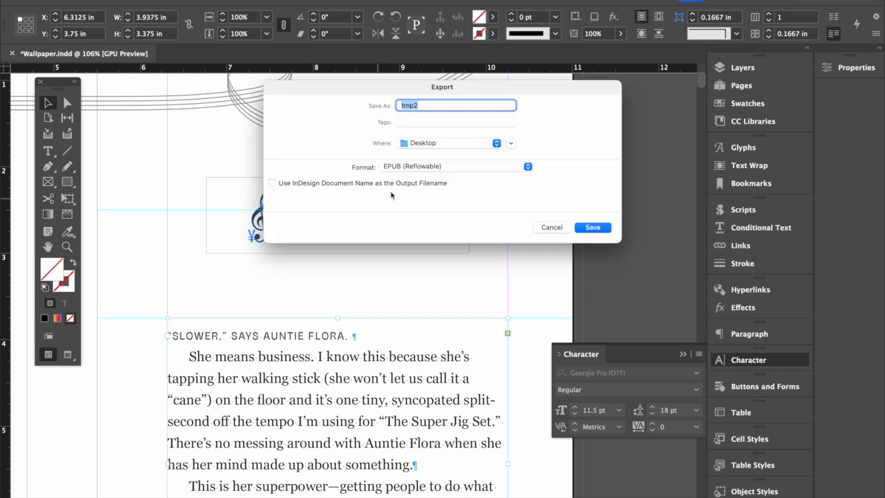
{"action": "left_click", "coordinate": [604, 231]}
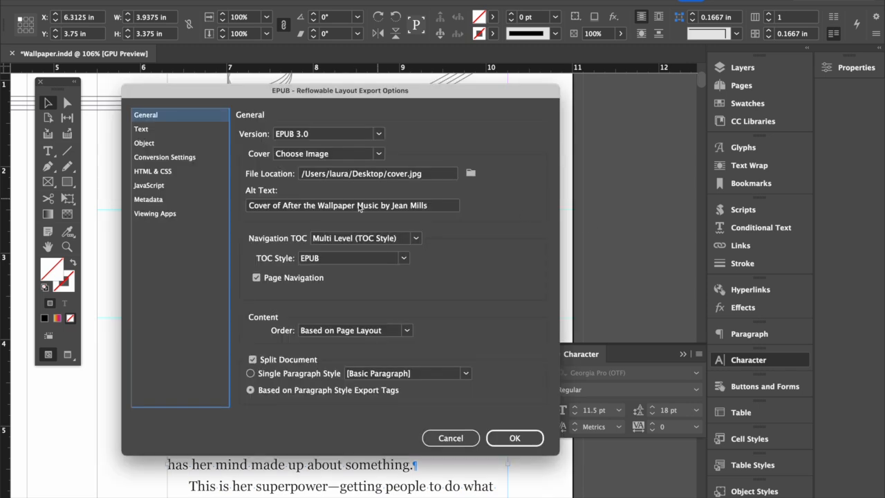
{"action": "left_click", "coordinate": [272, 205]}
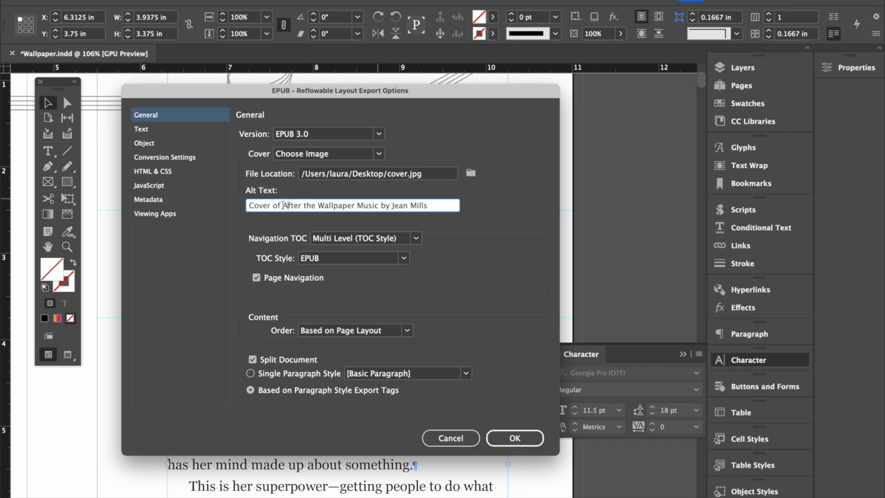
{"action": "left_click_drag", "start_coordinate": [282, 206], "coordinate": [378, 206]}
- Extend the cover's alt text after the author's name with "Go on and write a long image description blah blah"
{"action": "left_click", "coordinate": [446, 205]}
{"action": "type", "text": "one an"}
{"action": "key", "text": "BackSpace"}
{"action": "key", "text": "BackSpace"}
{"action": "key", "text": "BackSpace"}
{"action": "key", "text": "BackSpace"}
{"action": "key", "text": "BackSpace"}
{"action": "type", "text": "and righ"}
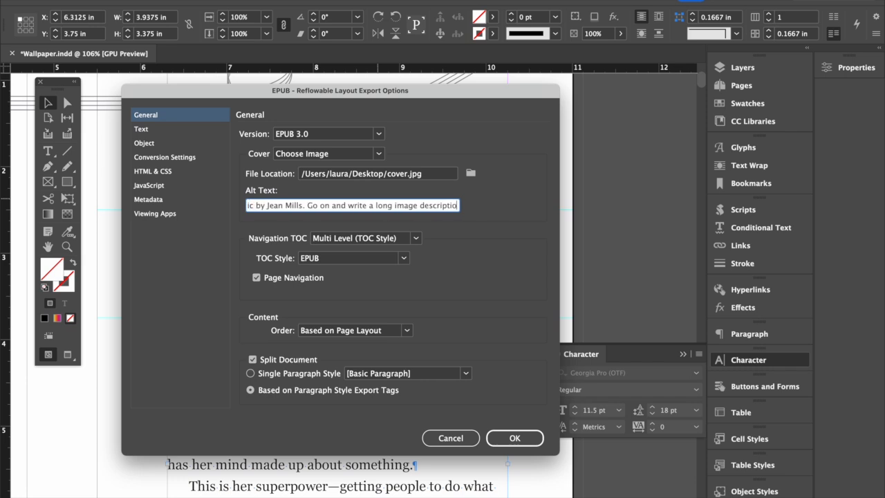
{"action": "key", "text": "BackSpace"}
{"action": "key", "text": "BackSpace"}
{"action": "key", "text": "BackSpace"}
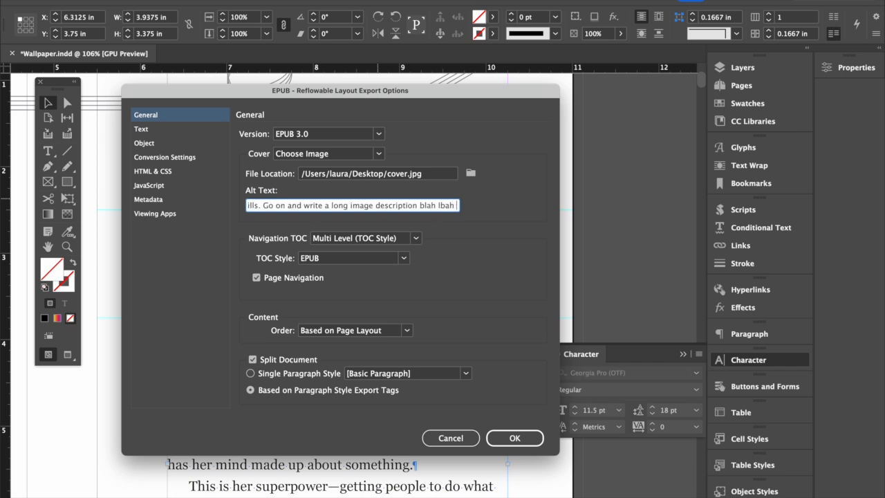
{"action": "type", "text": "blah blah."}
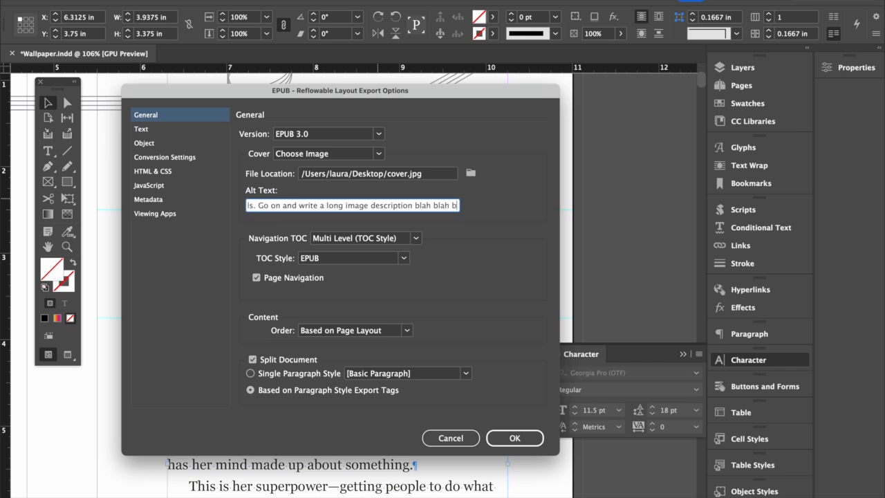